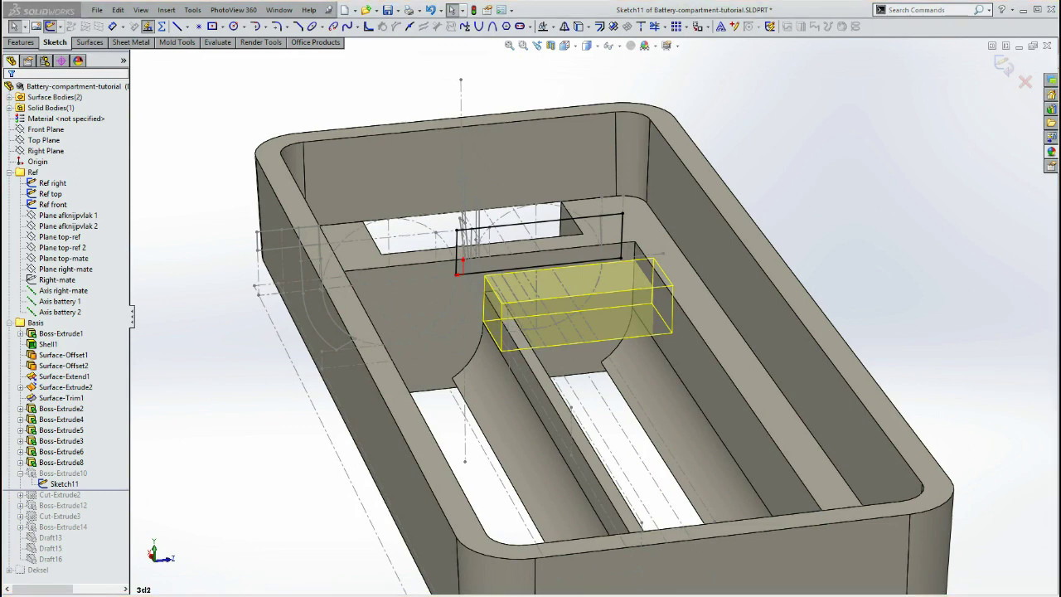
View Sketch11 normal to its plane, pick the Ref right sketch, and delete the short vertical line
{"action": "key", "text": "ctrl+8"}
{"action": "left_click", "coordinate": [49, 184]}
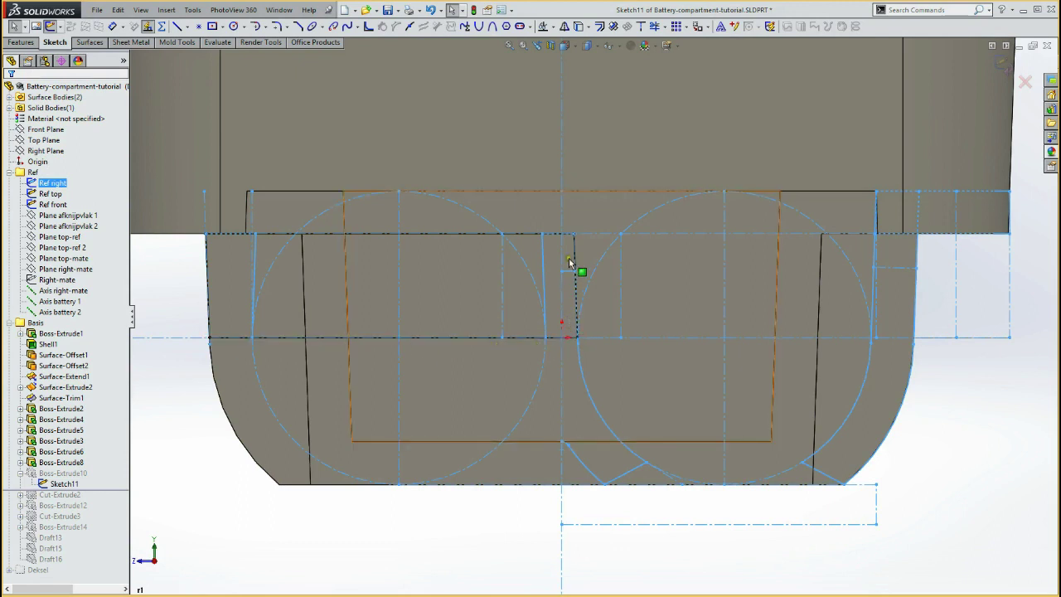
{"action": "left_click", "coordinate": [579, 321]}
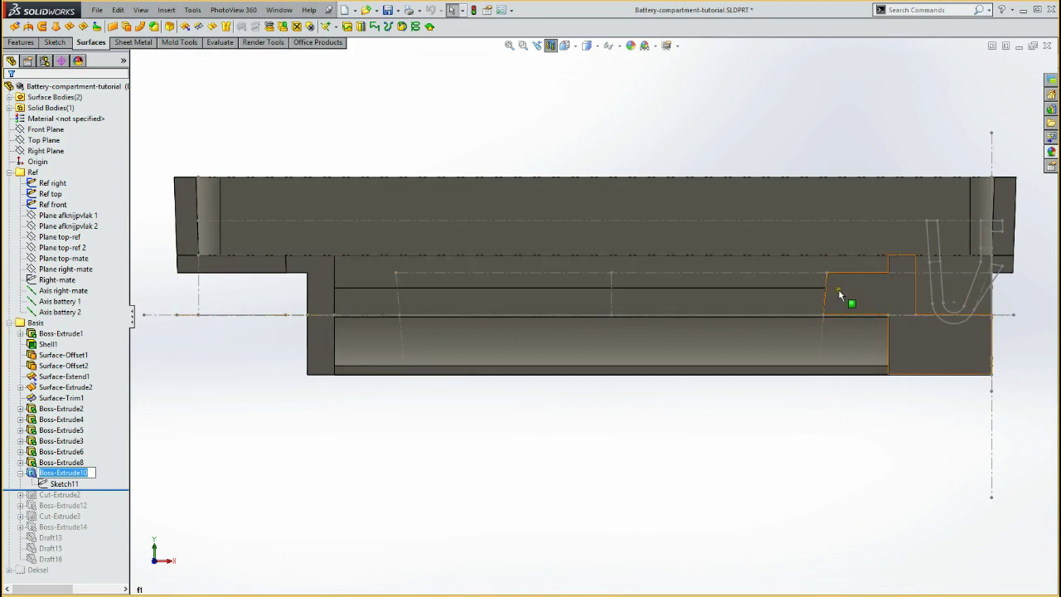
Select the small end region of the compartment to reach Cut-Extrude2's sketch
{"action": "left_click", "coordinate": [870, 270]}
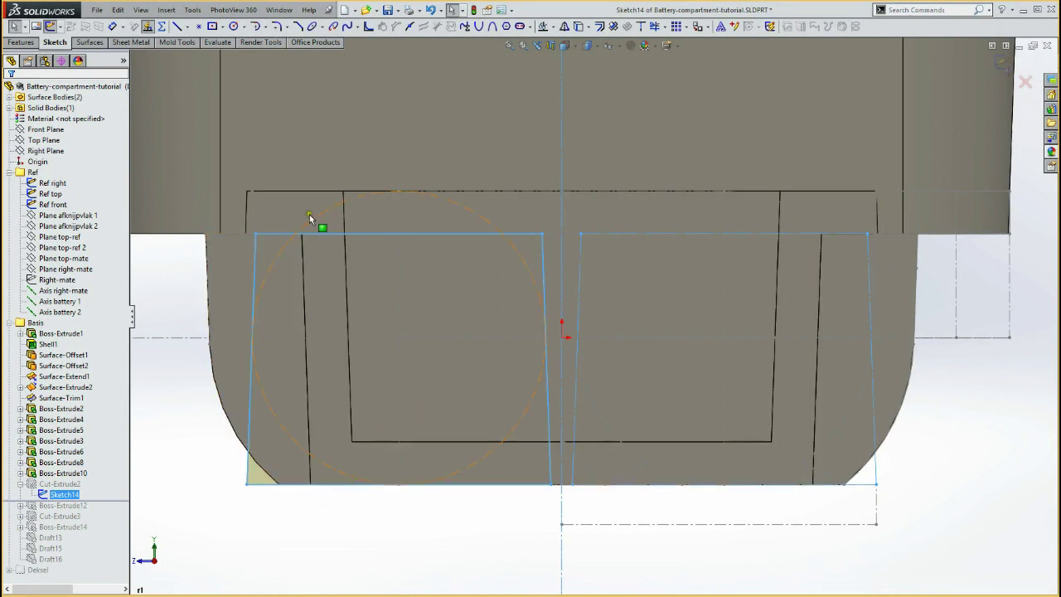
Using Ref right geometry, finish the tapered line down to the part's bottom edge, then view isometrically
{"action": "left_click", "coordinate": [55, 183]}
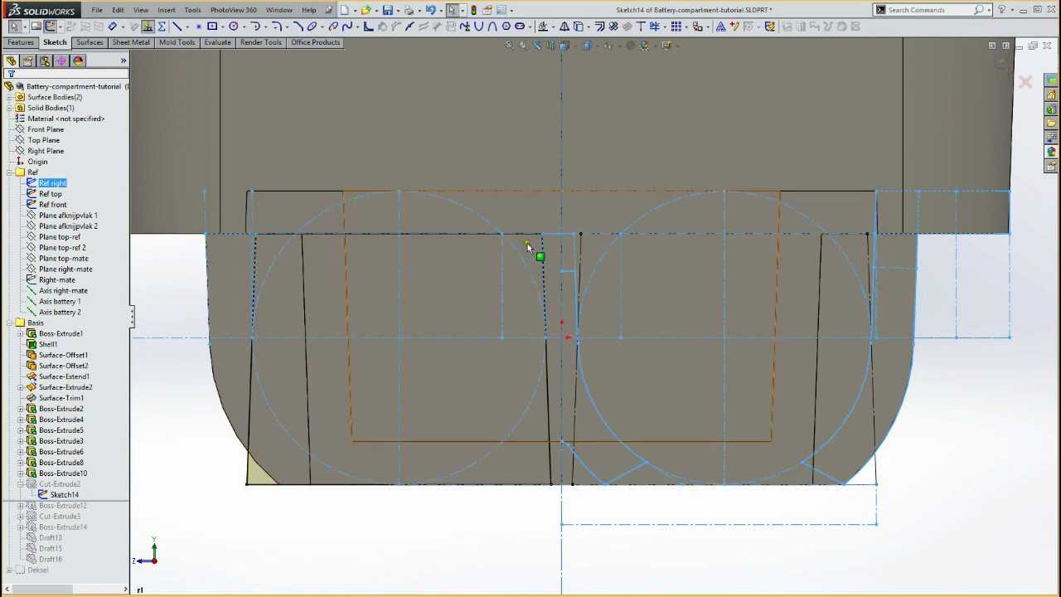
{"action": "left_click", "coordinate": [211, 502]}
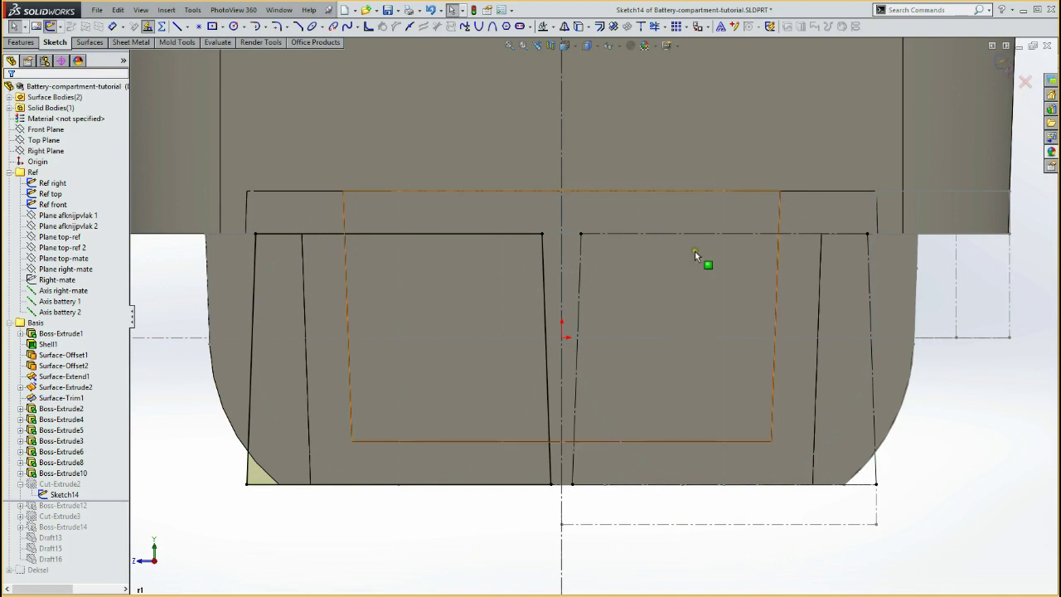
{"action": "left_click", "coordinate": [576, 466]}
{"action": "key", "text": "ctrl+7"}
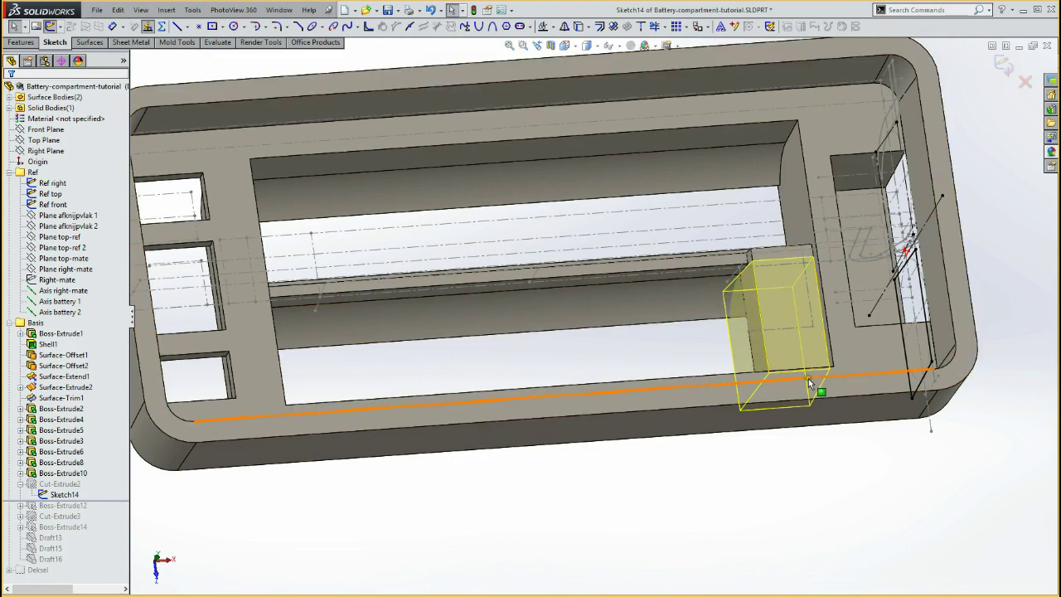
Rebuild Cut-Extrude2, inspect the cut from several angles, and roll forward past Cut-Extrude3
{"action": "key", "text": "ctrl+b"}
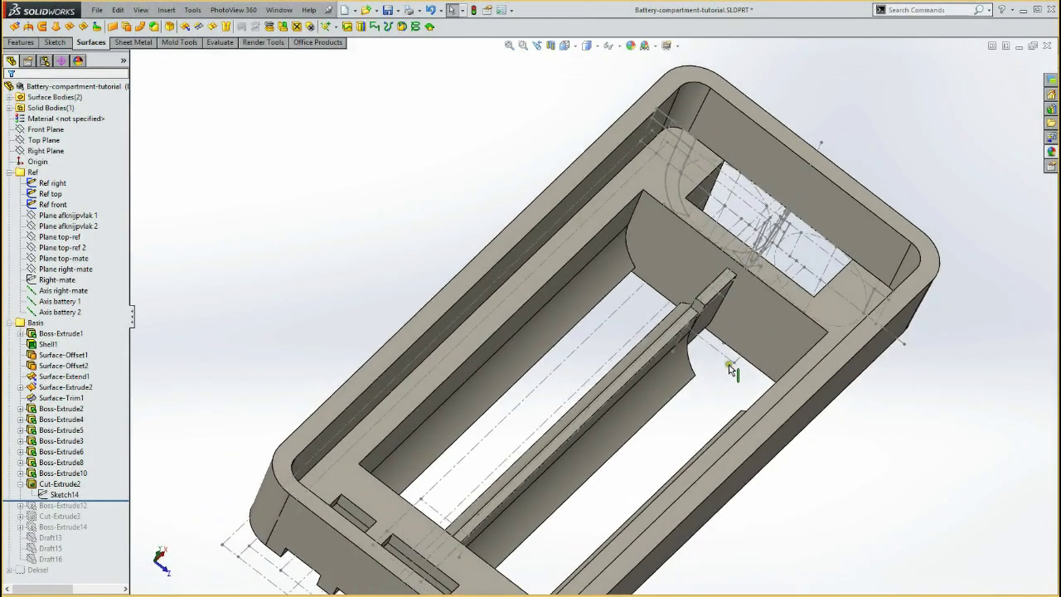
{"action": "middle_click_drag", "start_coordinate": [732, 371], "coordinate": [790, 266]}
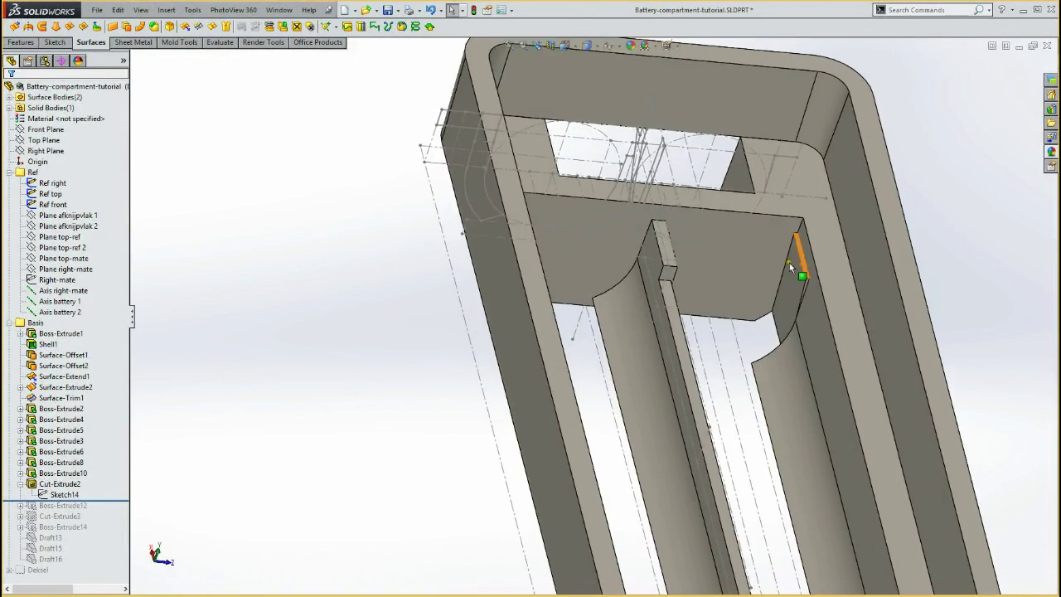
{"action": "mouse_move", "coordinate": [779, 300]}
{"action": "middle_mouse_down"}
{"action": "mouse_move", "coordinate": [652, 308]}
{"action": "mouse_move", "coordinate": [787, 279]}
{"action": "mouse_move", "coordinate": [769, 336]}
{"action": "mouse_move", "coordinate": [705, 246]}
{"action": "mouse_move", "coordinate": [662, 232]}
{"action": "mouse_move", "coordinate": [654, 259]}
{"action": "mouse_move", "coordinate": [650, 224]}
{"action": "middle_mouse_up"}
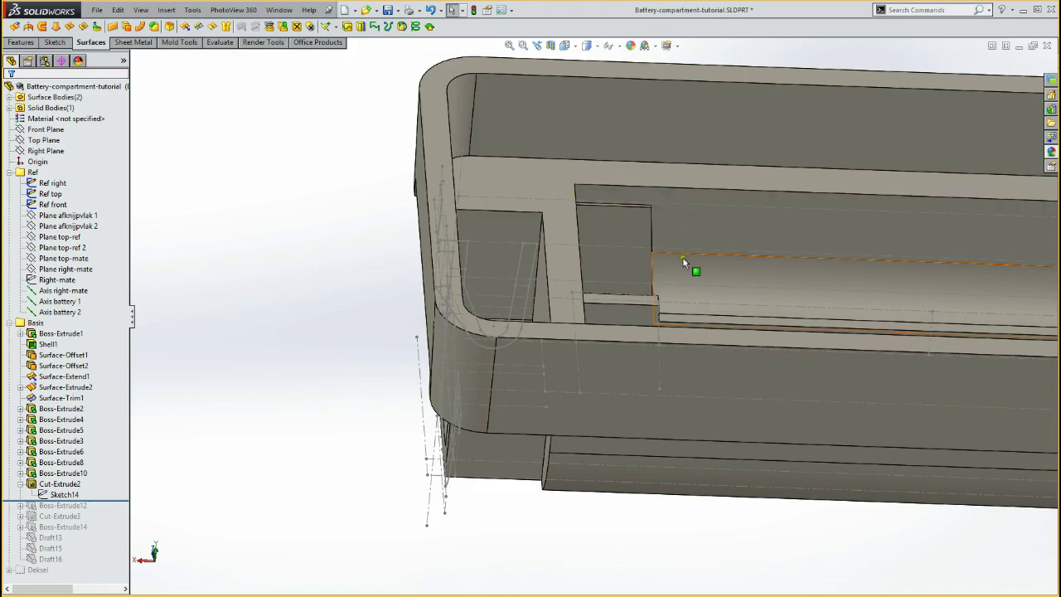
{"action": "mouse_move", "coordinate": [684, 259]}
{"action": "middle_mouse_down"}
{"action": "mouse_move", "coordinate": [895, 365]}
{"action": "mouse_move", "coordinate": [787, 364]}
{"action": "middle_mouse_up"}
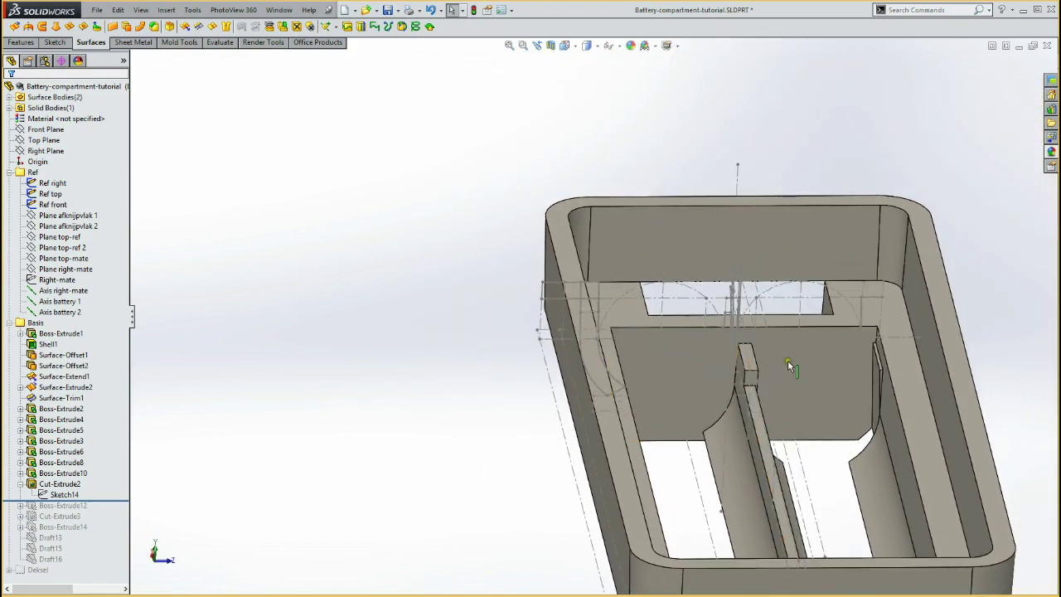
{"action": "mouse_move", "coordinate": [788, 360]}
{"action": "middle_mouse_down"}
{"action": "mouse_move", "coordinate": [798, 336]}
{"action": "mouse_move", "coordinate": [794, 385]}
{"action": "mouse_move", "coordinate": [765, 378]}
{"action": "mouse_move", "coordinate": [782, 356]}
{"action": "mouse_move", "coordinate": [580, 402]}
{"action": "mouse_move", "coordinate": [402, 419]}
{"action": "mouse_move", "coordinate": [379, 363]}
{"action": "mouse_move", "coordinate": [509, 332]}
{"action": "mouse_move", "coordinate": [540, 294]}
{"action": "mouse_move", "coordinate": [596, 285]}
{"action": "middle_mouse_up"}
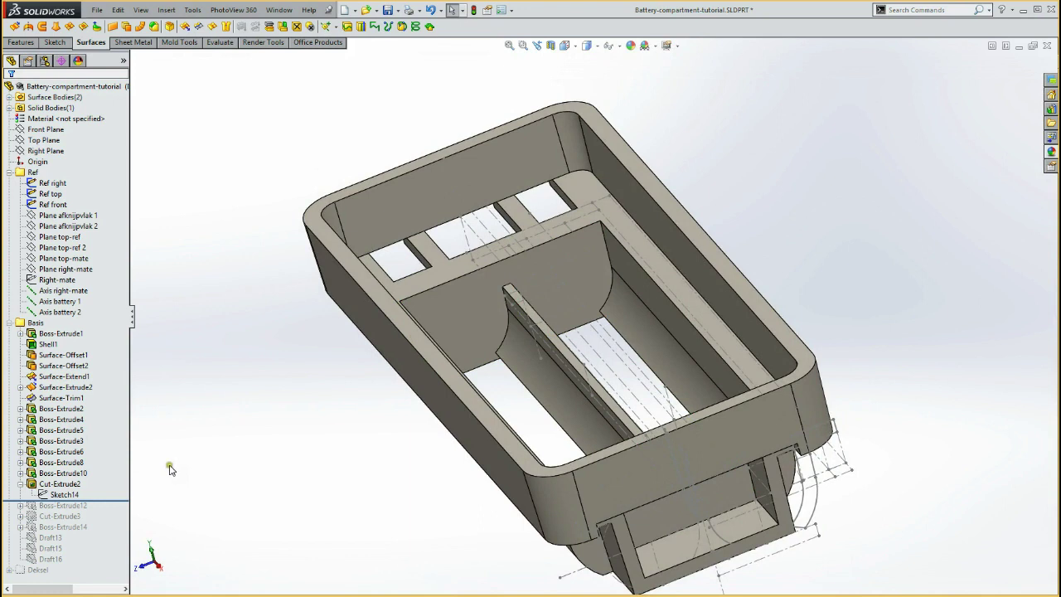
{"action": "left_click_drag", "start_coordinate": [120, 501], "coordinate": [113, 523]}
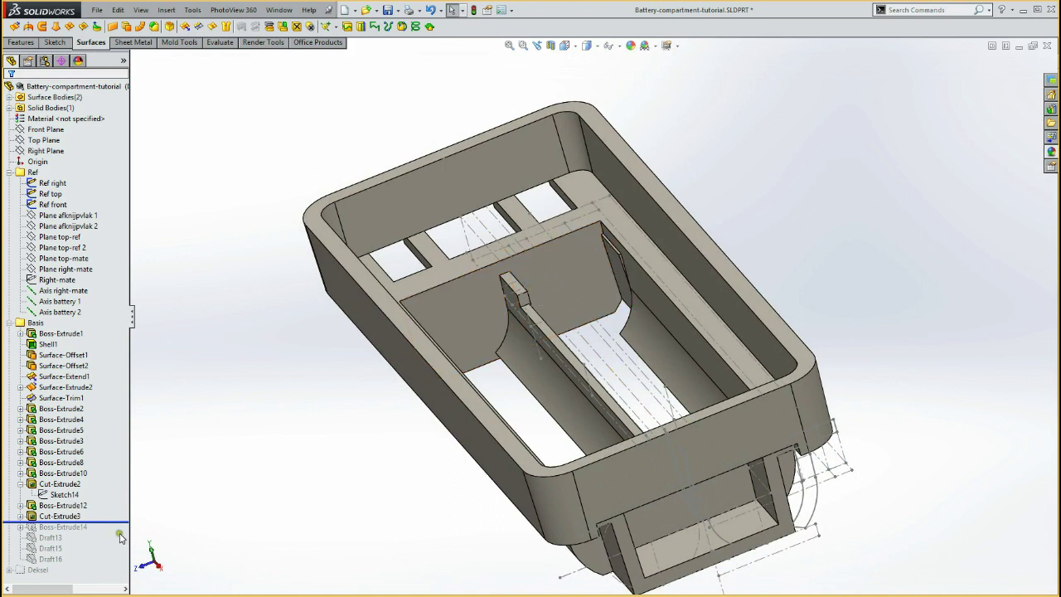
Roll forward to include Boss-Extrude14 and display its Sketch18 profile on the model
{"action": "left_click_drag", "start_coordinate": [116, 521], "coordinate": [116, 532]}
{"action": "left_click", "coordinate": [21, 527]}
{"action": "left_click", "coordinate": [65, 538]}
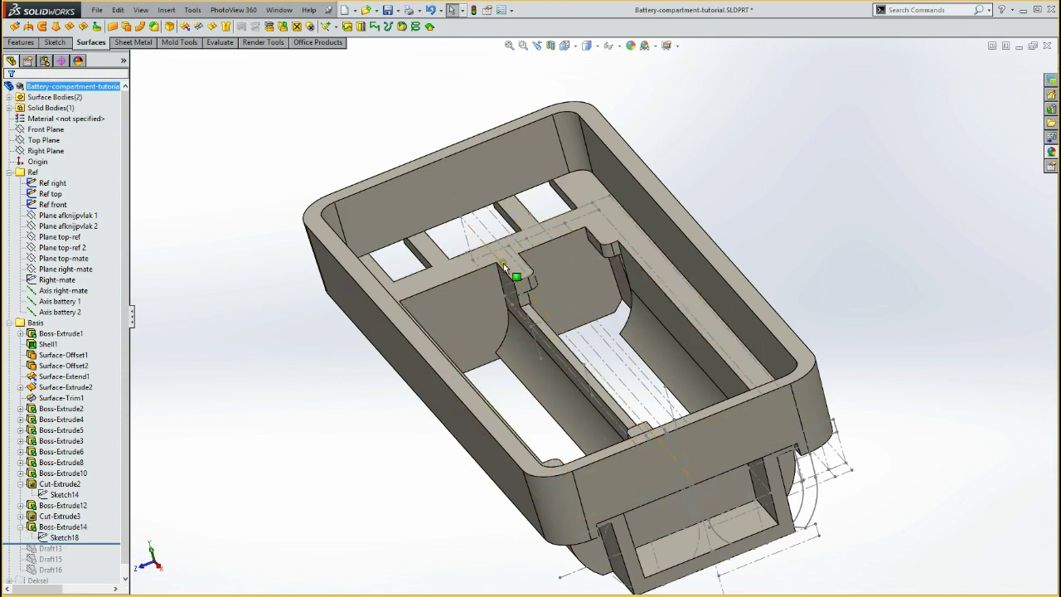
{"action": "left_click", "coordinate": [73, 538]}
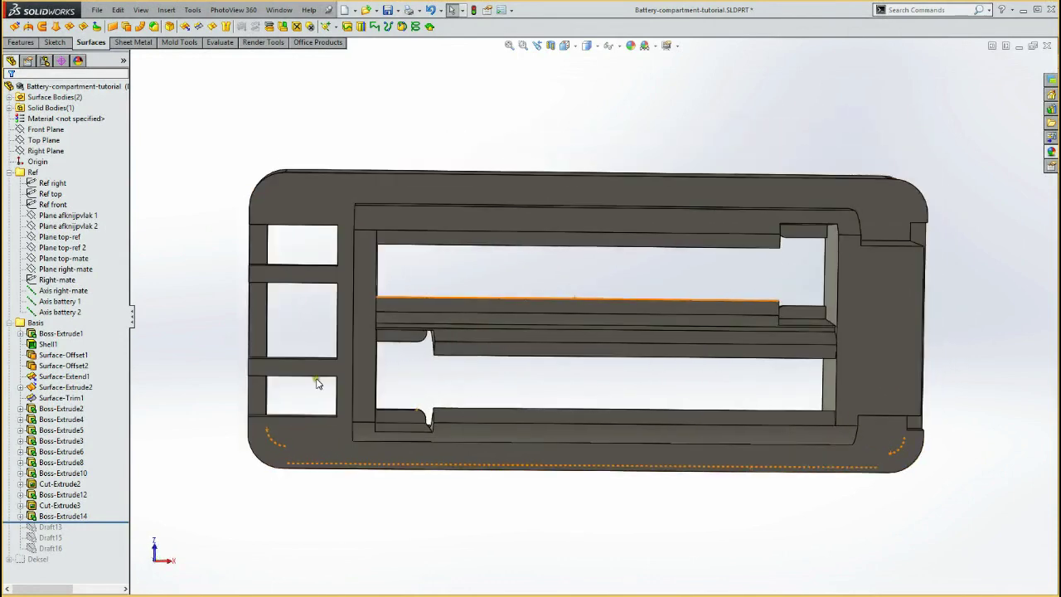
Roll forward past Draft13, check its faces from orbit and front views, then past Draft15
{"action": "left_click_drag", "start_coordinate": [98, 520], "coordinate": [50, 531]}
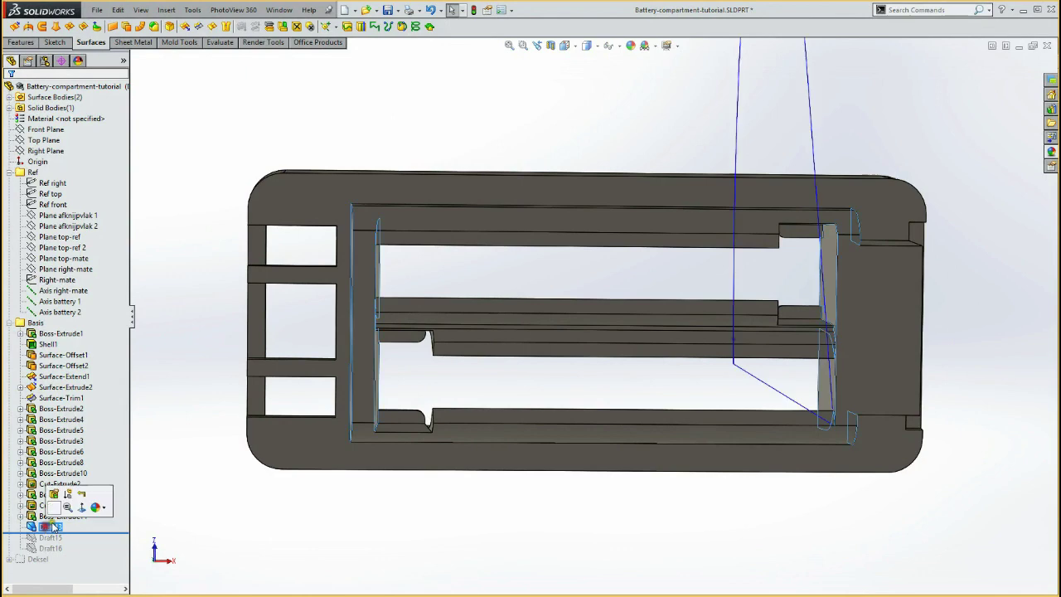
{"action": "mouse_move", "coordinate": [246, 398]}
{"action": "middle_mouse_down"}
{"action": "mouse_move", "coordinate": [329, 295]}
{"action": "mouse_move", "coordinate": [357, 294]}
{"action": "mouse_move", "coordinate": [398, 342]}
{"action": "middle_mouse_up"}
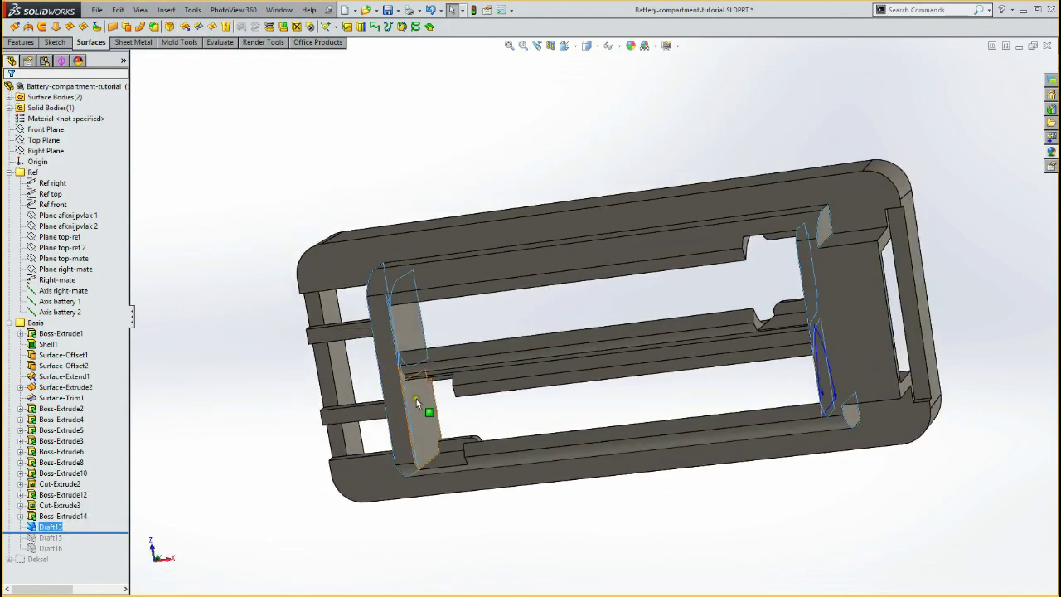
{"action": "mouse_move", "coordinate": [451, 442]}
{"action": "middle_mouse_down"}
{"action": "mouse_move", "coordinate": [905, 311]}
{"action": "mouse_move", "coordinate": [841, 307]}
{"action": "mouse_move", "coordinate": [839, 340]}
{"action": "middle_mouse_up"}
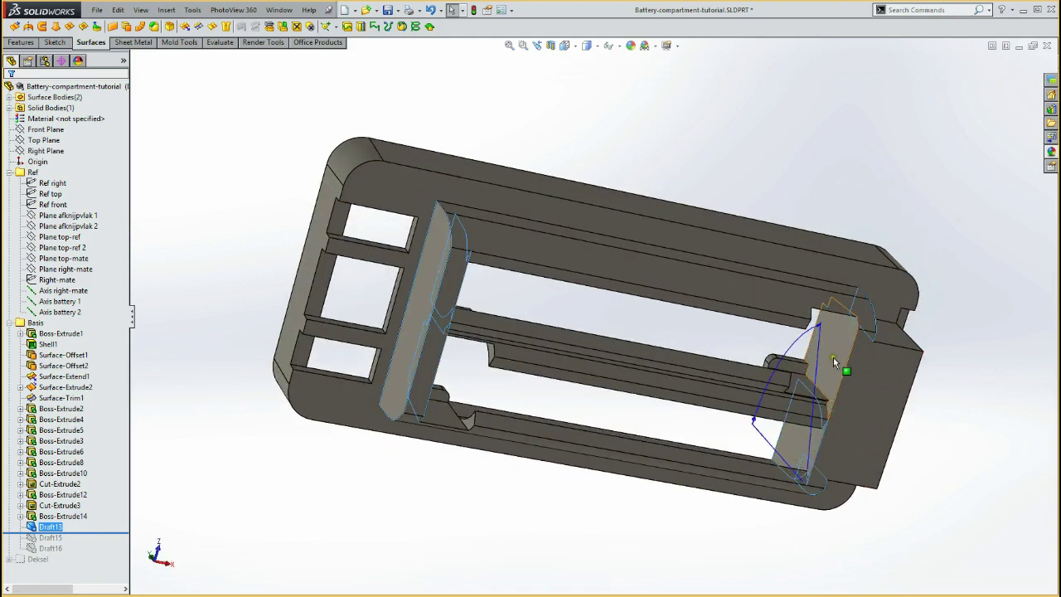
{"action": "key", "text": "ctrl+1"}
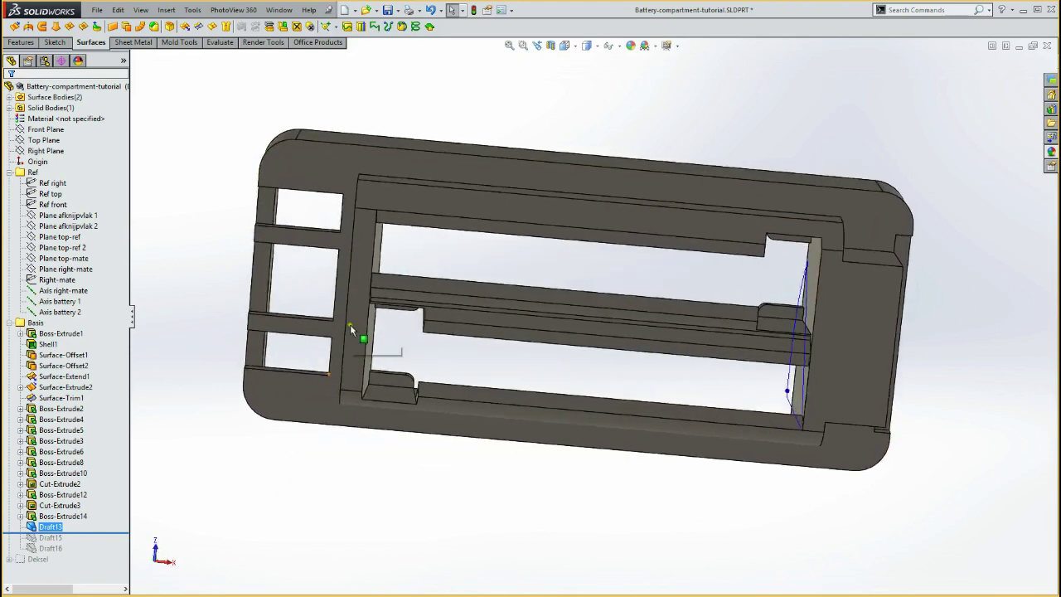
{"action": "left_click", "coordinate": [353, 329]}
{"action": "middle_click_drag", "start_coordinate": [353, 329], "coordinate": [332, 303]}
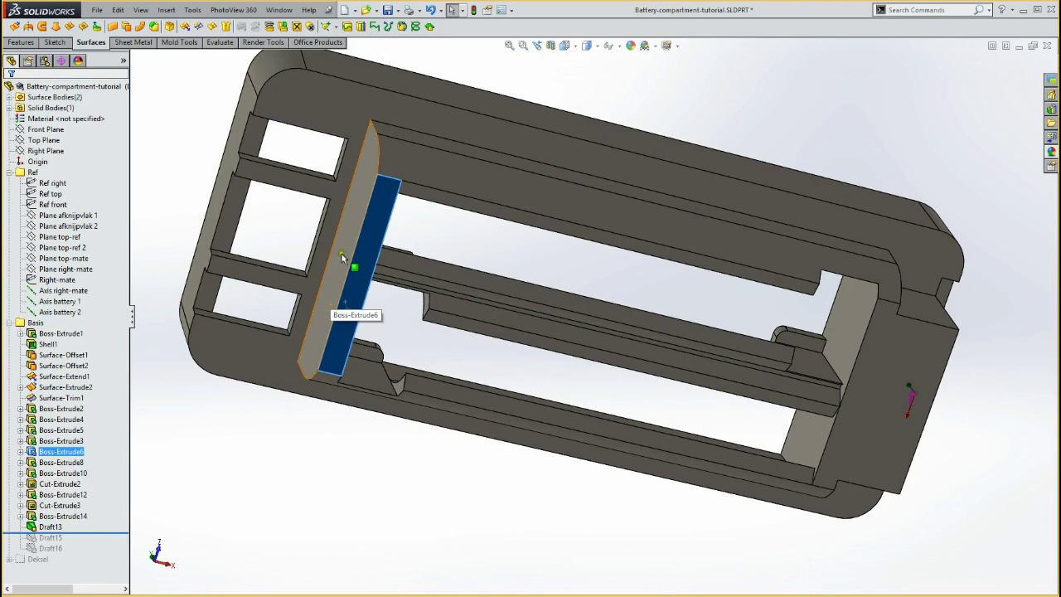
{"action": "middle_click_drag", "start_coordinate": [342, 258], "coordinate": [212, 475]}
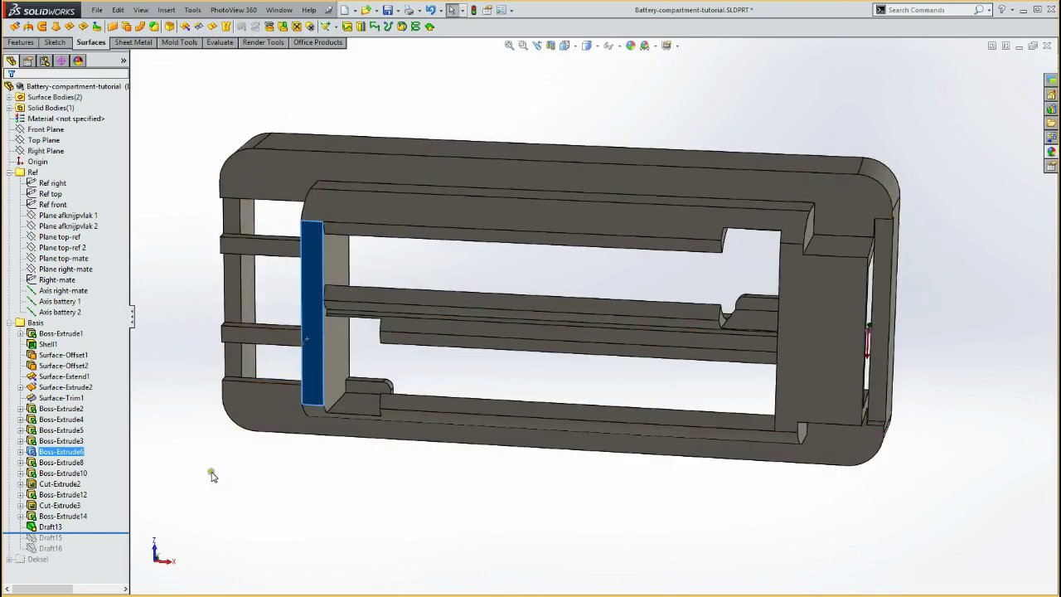
{"action": "left_click_drag", "start_coordinate": [120, 532], "coordinate": [116, 543]}
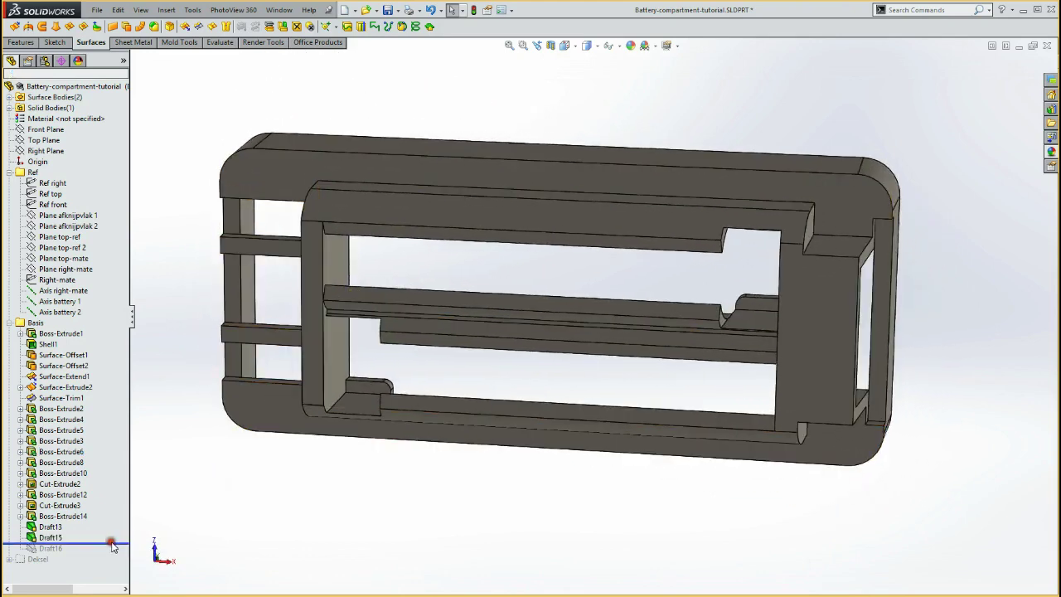
Highlight the Draft15 faces, inspect the tray and underside, then roll forward to include Draft16
{"action": "mouse_move", "coordinate": [378, 553]}
{"action": "middle_mouse_down"}
{"action": "mouse_move", "coordinate": [544, 564]}
{"action": "mouse_move", "coordinate": [549, 533]}
{"action": "middle_mouse_up"}
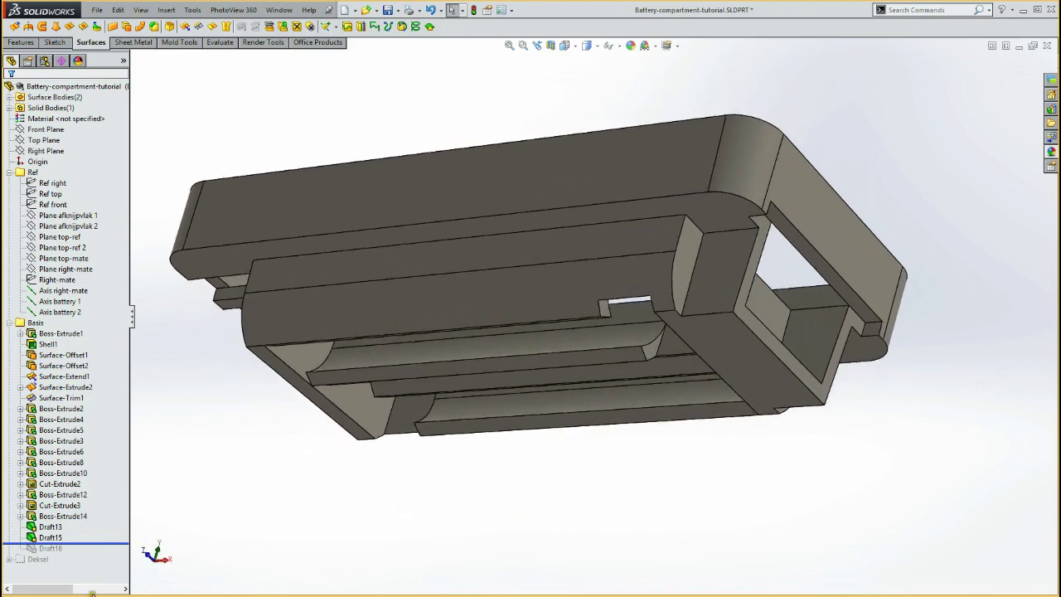
{"action": "left_click", "coordinate": [51, 538]}
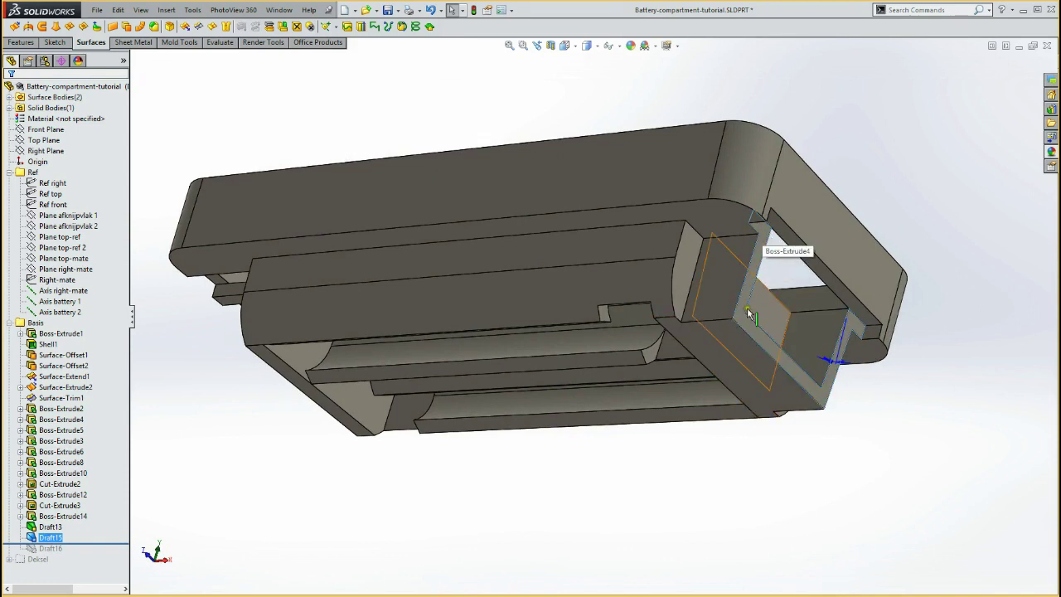
{"action": "mouse_move", "coordinate": [816, 379]}
{"action": "middle_mouse_down"}
{"action": "mouse_move", "coordinate": [841, 464]}
{"action": "mouse_move", "coordinate": [897, 441]}
{"action": "mouse_move", "coordinate": [884, 428]}
{"action": "mouse_move", "coordinate": [892, 393]}
{"action": "mouse_move", "coordinate": [890, 406]}
{"action": "mouse_move", "coordinate": [931, 344]}
{"action": "mouse_move", "coordinate": [862, 356]}
{"action": "mouse_move", "coordinate": [841, 383]}
{"action": "mouse_move", "coordinate": [845, 293]}
{"action": "middle_mouse_up"}
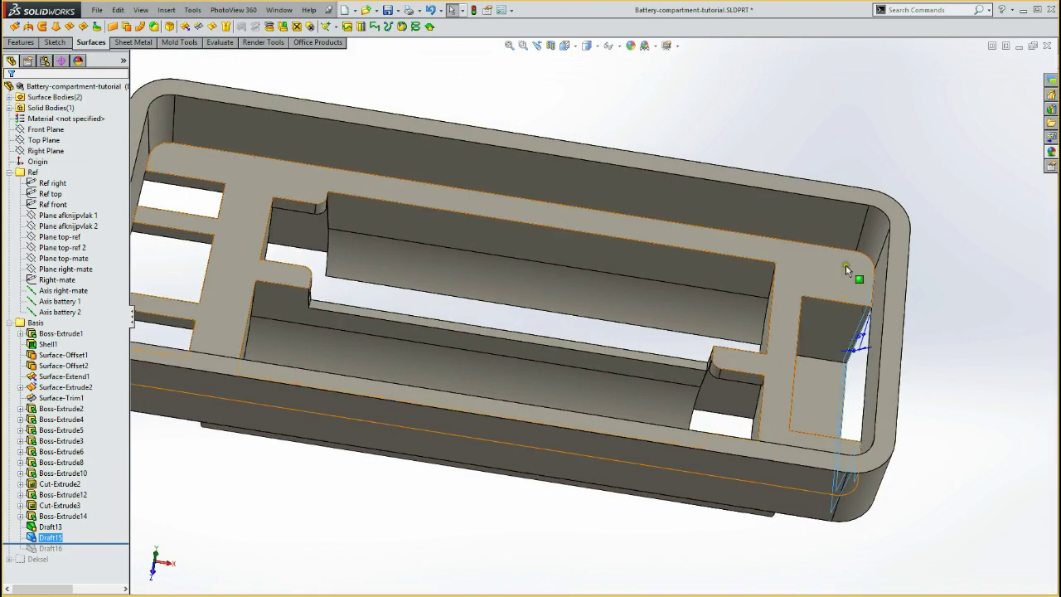
{"action": "mouse_move", "coordinate": [825, 376]}
{"action": "middle_mouse_down"}
{"action": "mouse_move", "coordinate": [799, 429]}
{"action": "mouse_move", "coordinate": [820, 368]}
{"action": "mouse_move", "coordinate": [808, 300]}
{"action": "mouse_move", "coordinate": [817, 330]}
{"action": "middle_mouse_up"}
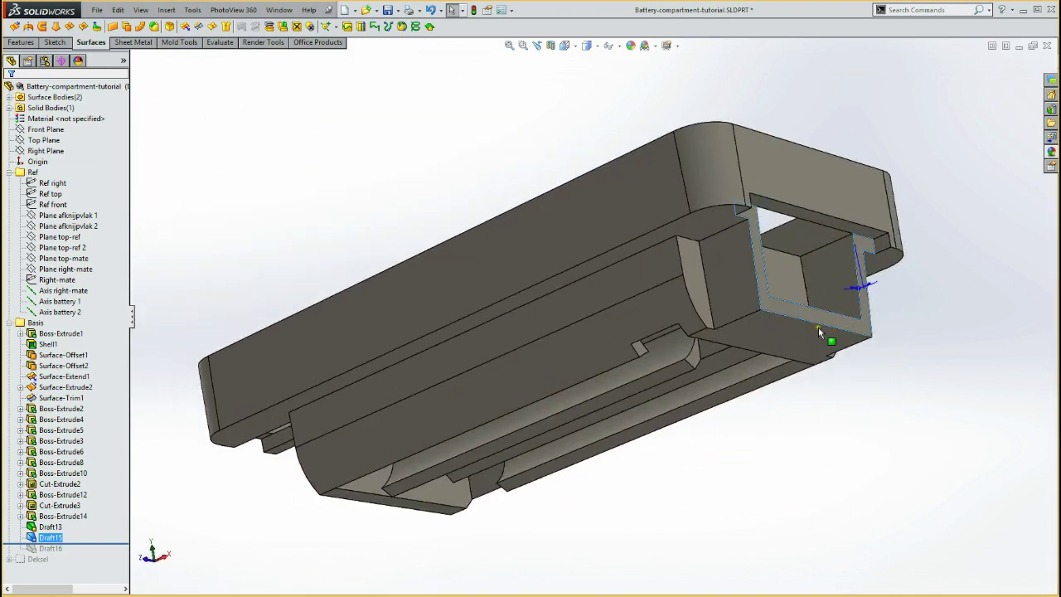
{"action": "mouse_move", "coordinate": [797, 260]}
{"action": "middle_mouse_down"}
{"action": "mouse_move", "coordinate": [802, 333]}
{"action": "mouse_move", "coordinate": [858, 370]}
{"action": "mouse_move", "coordinate": [874, 426]}
{"action": "mouse_move", "coordinate": [837, 424]}
{"action": "mouse_move", "coordinate": [621, 504]}
{"action": "mouse_move", "coordinate": [273, 559]}
{"action": "mouse_move", "coordinate": [75, 570]}
{"action": "middle_mouse_up"}
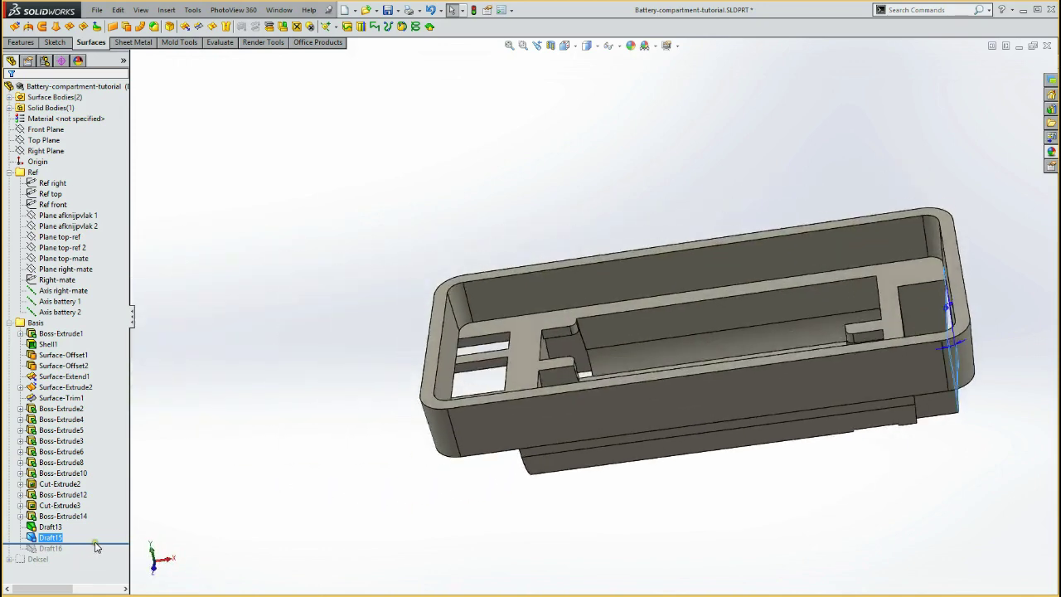
{"action": "left_click_drag", "start_coordinate": [101, 543], "coordinate": [93, 553]}
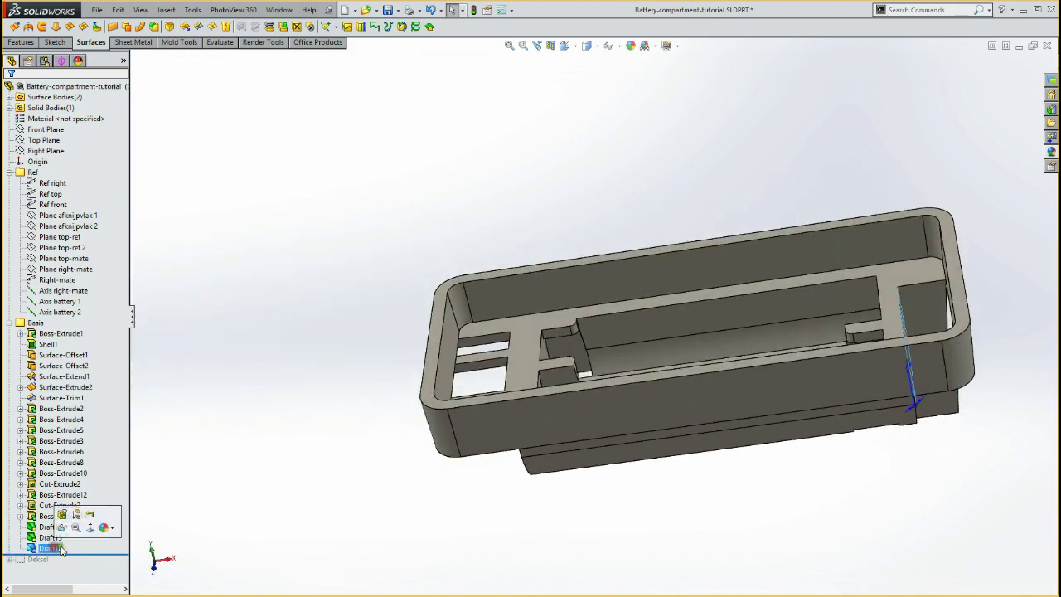
Orbit the compartment to a more top-down oblique view
{"action": "mouse_move", "coordinate": [533, 570]}
{"action": "middle_mouse_down"}
{"action": "mouse_move", "coordinate": [739, 441]}
{"action": "mouse_move", "coordinate": [884, 372]}
{"action": "middle_mouse_up"}
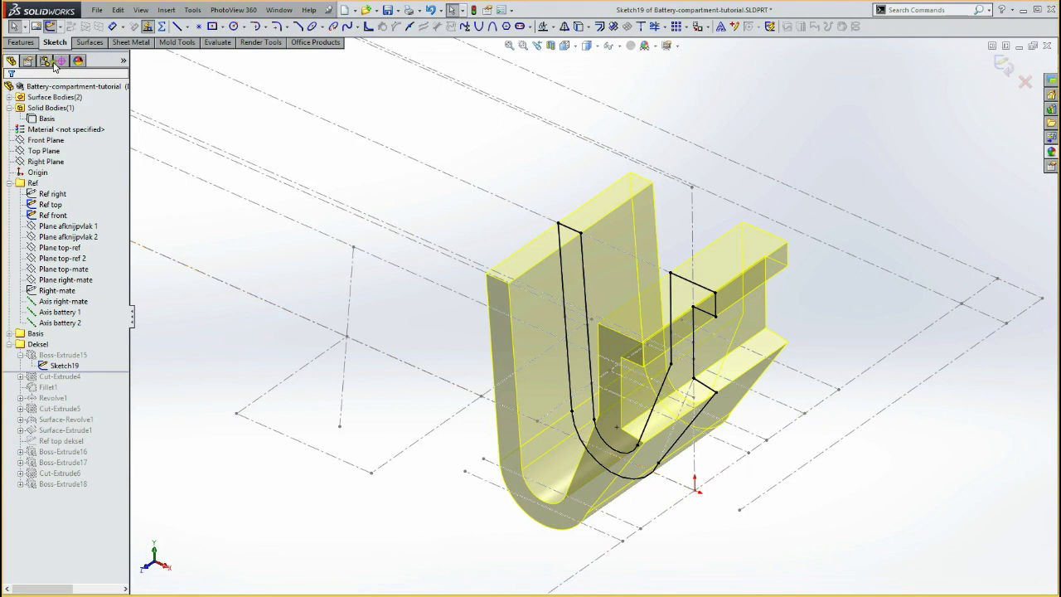
Close Sketch19, roll forward through Cut-Extrude4 showing Sketch20, then on to Fillet1
{"action": "left_click", "coordinate": [50, 27]}
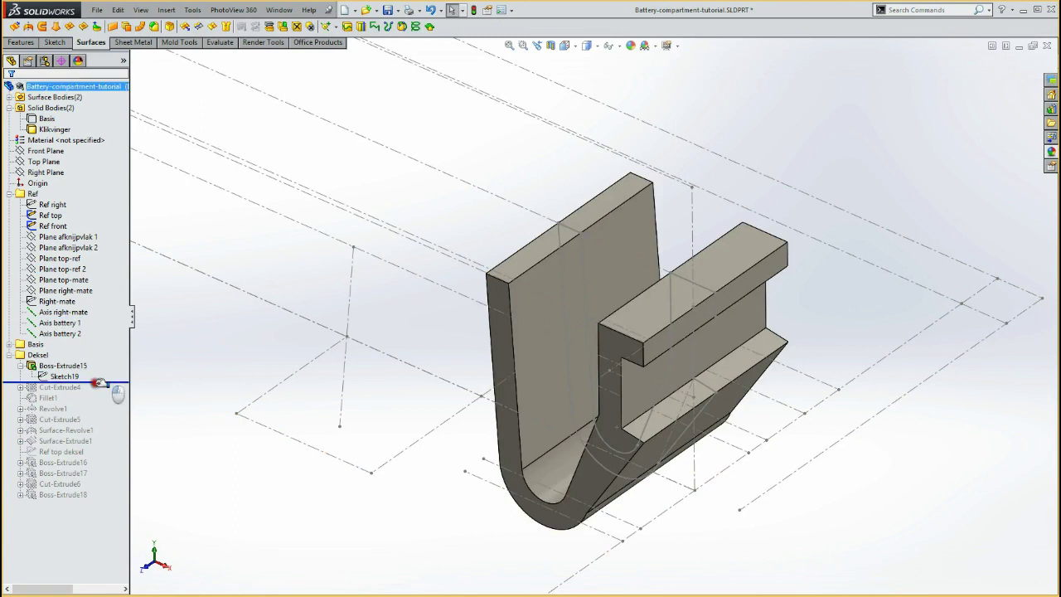
{"action": "left_click_drag", "start_coordinate": [99, 382], "coordinate": [114, 393]}
{"action": "left_click", "coordinate": [20, 388]}
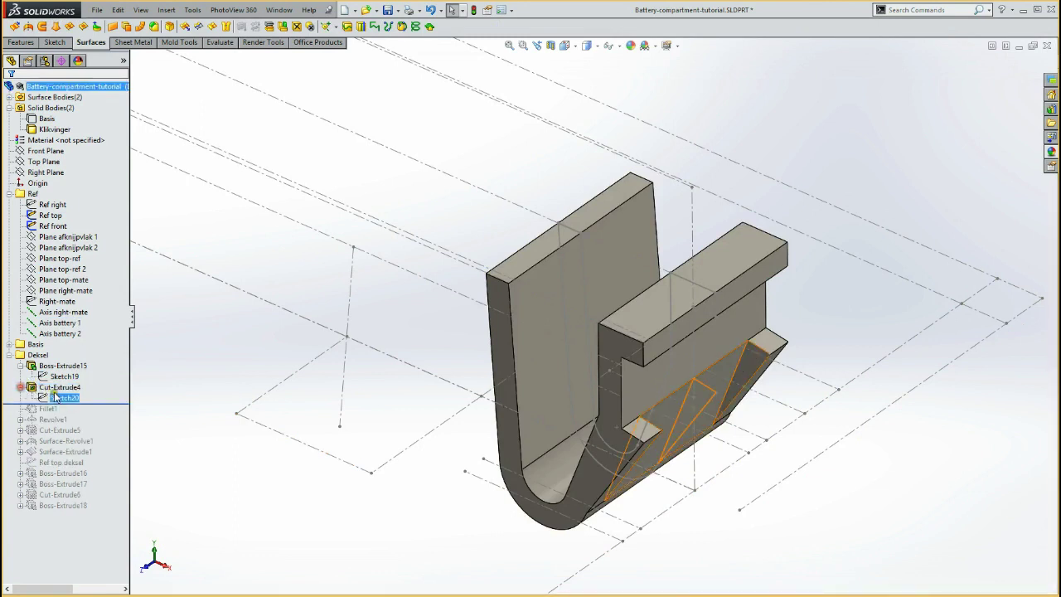
{"action": "left_click", "coordinate": [61, 398]}
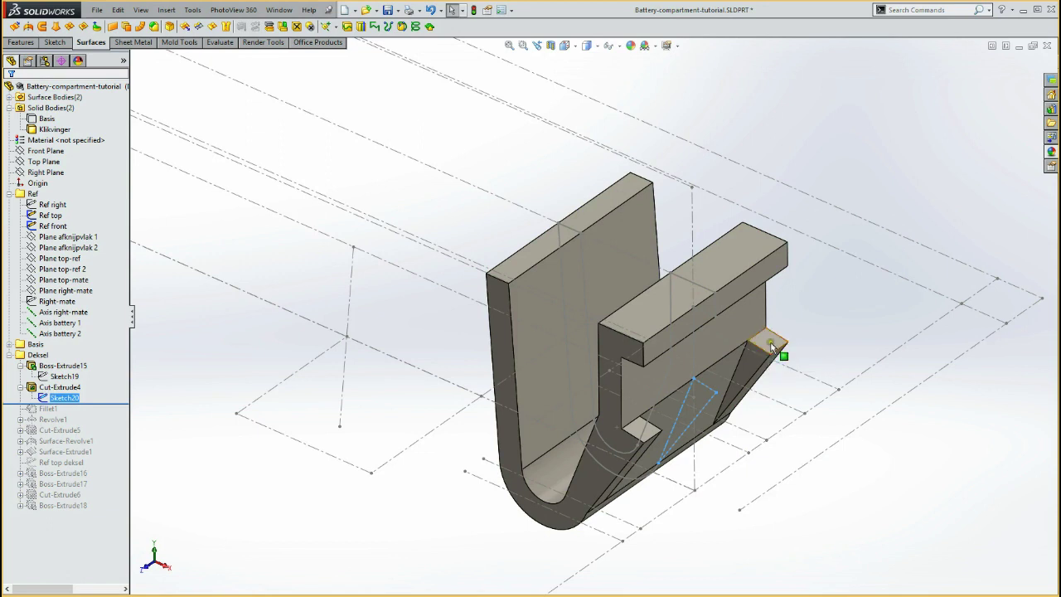
{"action": "left_click_drag", "start_coordinate": [87, 403], "coordinate": [97, 421]}
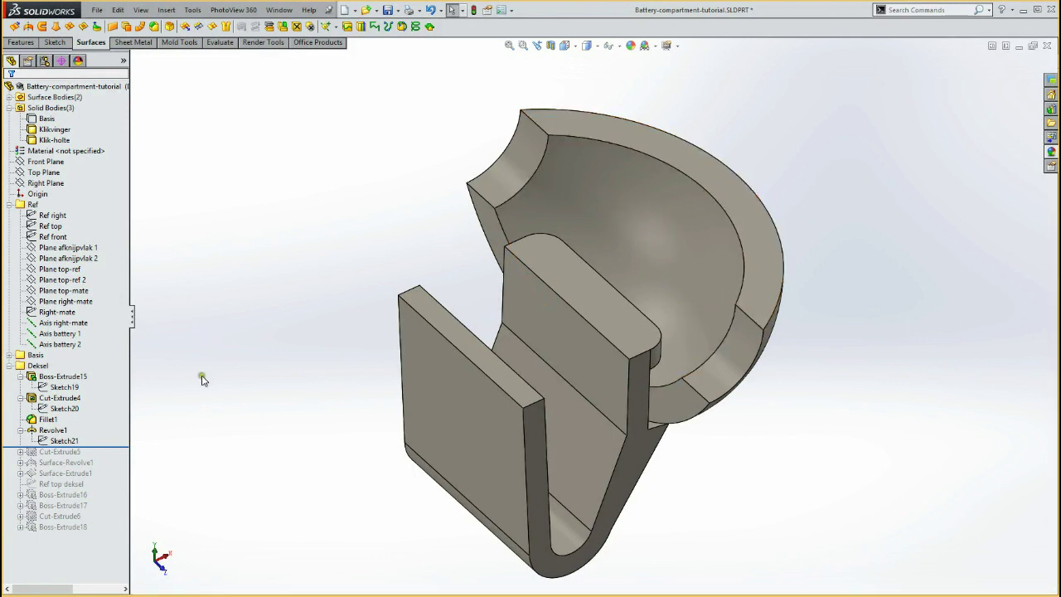
{"action": "left_click", "coordinate": [65, 441]}
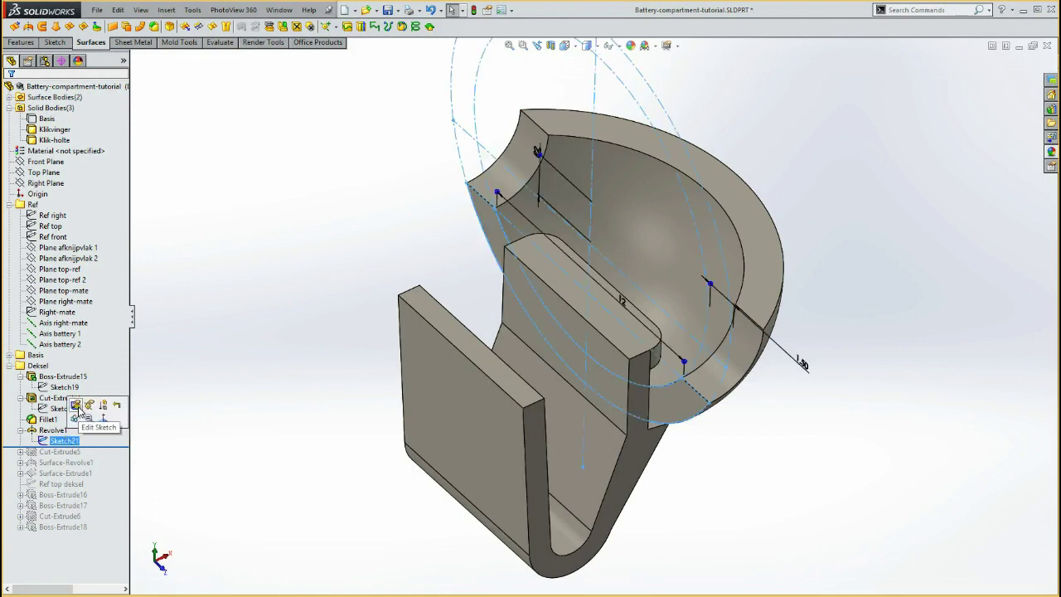
{"action": "left_click", "coordinate": [86, 407]}
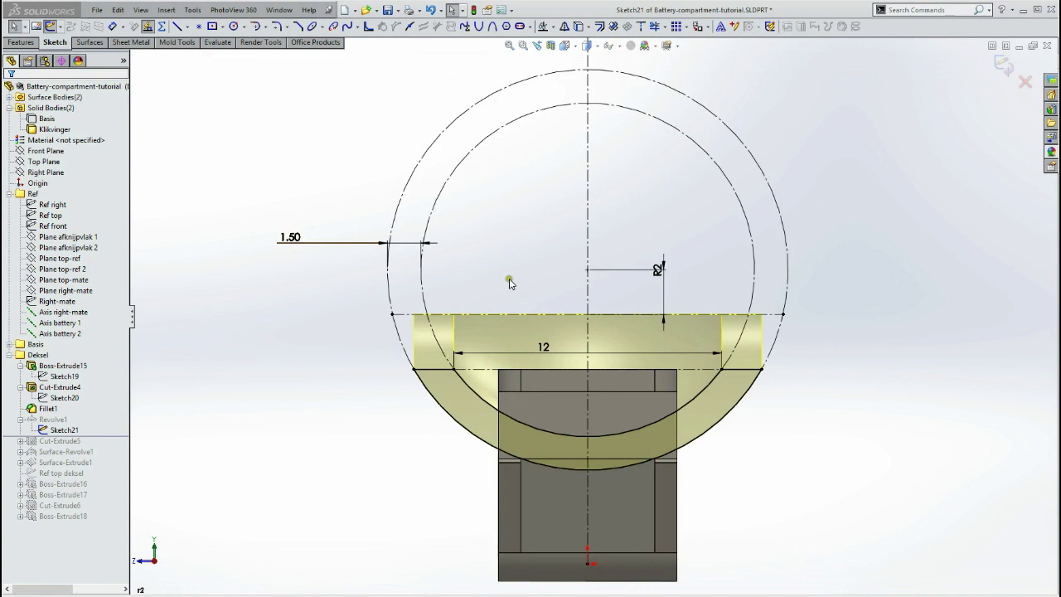
{"action": "left_click", "coordinate": [489, 369]}
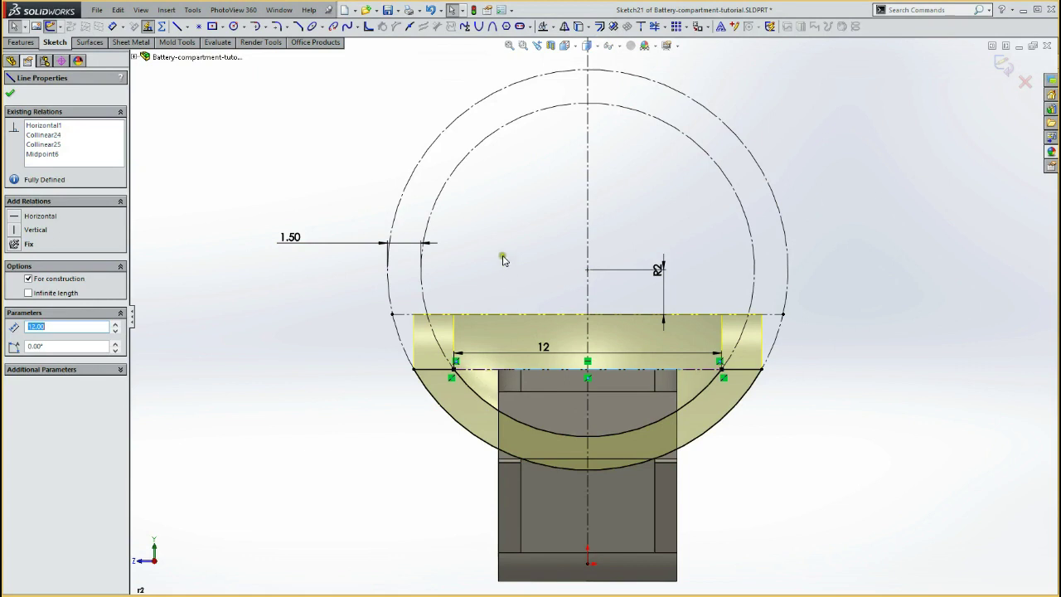
{"action": "left_click", "coordinate": [509, 318]}
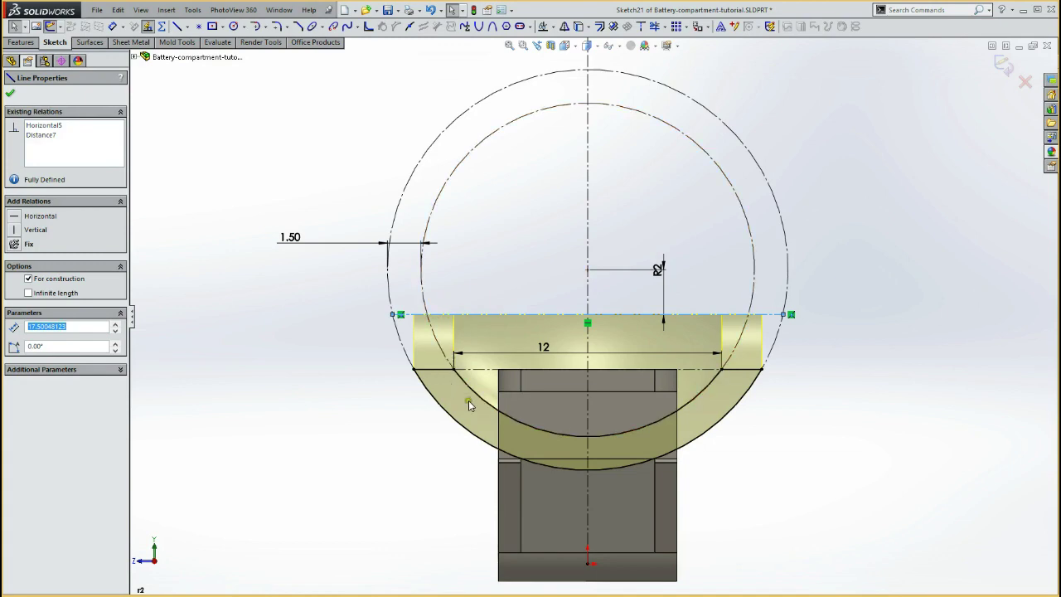
{"action": "middle_click_drag", "start_coordinate": [316, 292], "coordinate": [395, 337]}
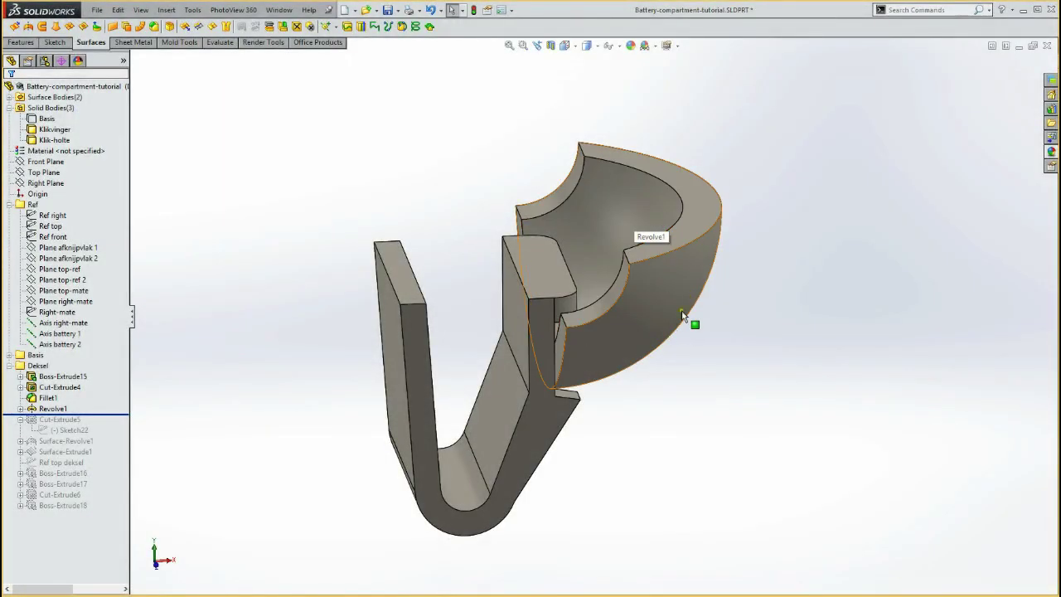
Roll forward to apply Cut-Extrude5 and orbit to inspect the bowl's trimmed top rim
{"action": "mouse_move", "coordinate": [550, 182]}
{"action": "middle_mouse_down"}
{"action": "mouse_move", "coordinate": [522, 187]}
{"action": "mouse_move", "coordinate": [679, 232]}
{"action": "mouse_move", "coordinate": [598, 259]}
{"action": "mouse_move", "coordinate": [597, 279]}
{"action": "mouse_move", "coordinate": [415, 268]}
{"action": "mouse_move", "coordinate": [215, 410]}
{"action": "mouse_move", "coordinate": [126, 408]}
{"action": "middle_mouse_up"}
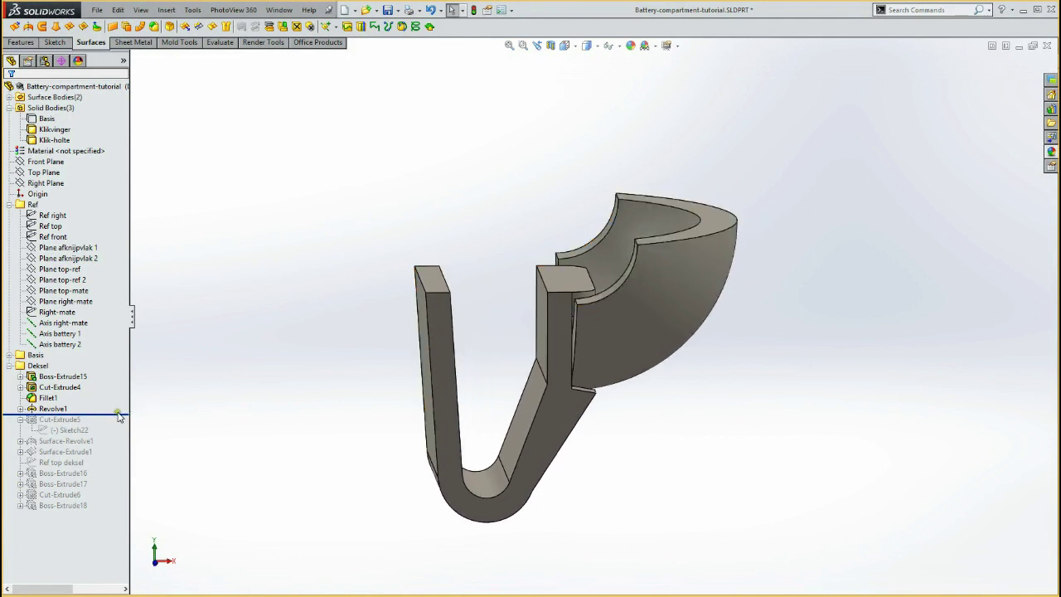
{"action": "left_click_drag", "start_coordinate": [118, 415], "coordinate": [104, 436]}
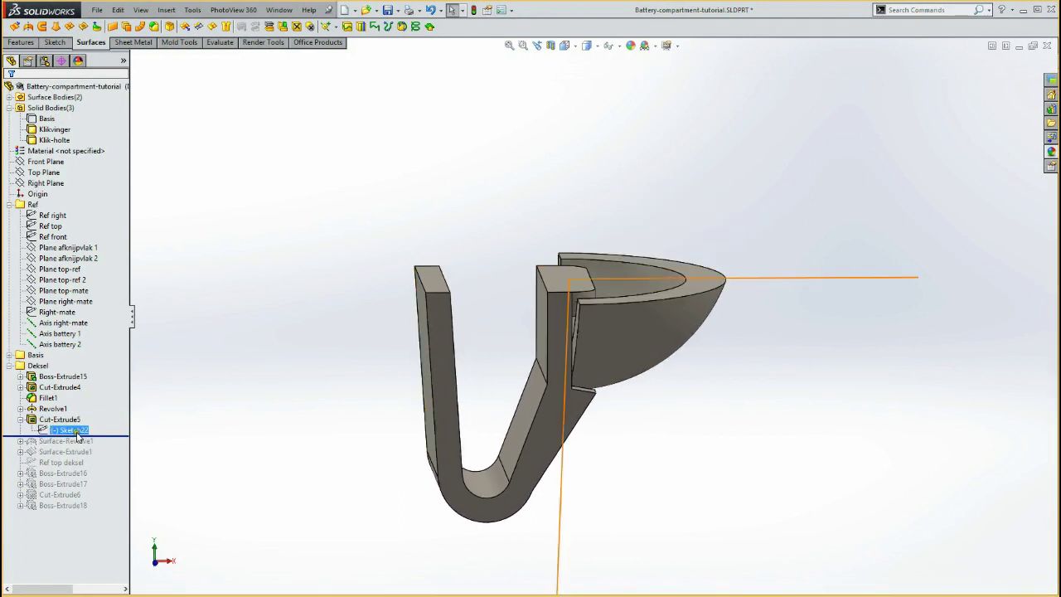
{"action": "key", "text": "ctrl+8"}
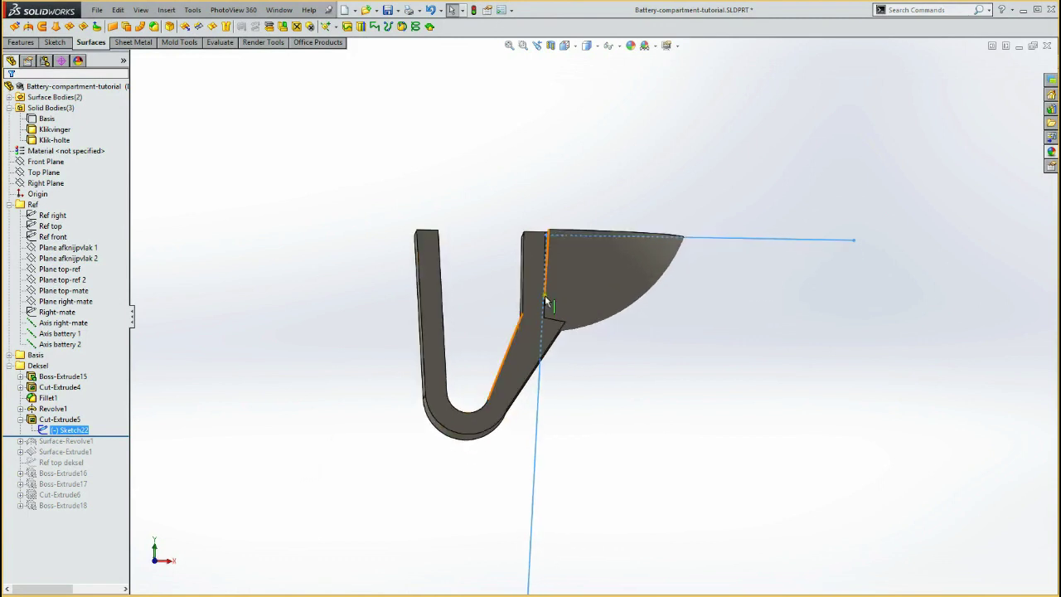
{"action": "mouse_move", "coordinate": [544, 295]}
{"action": "middle_mouse_down"}
{"action": "mouse_move", "coordinate": [530, 228]}
{"action": "mouse_move", "coordinate": [609, 282]}
{"action": "mouse_move", "coordinate": [716, 224]}
{"action": "mouse_move", "coordinate": [669, 225]}
{"action": "mouse_move", "coordinate": [627, 208]}
{"action": "mouse_move", "coordinate": [644, 218]}
{"action": "mouse_move", "coordinate": [639, 237]}
{"action": "mouse_move", "coordinate": [597, 226]}
{"action": "mouse_move", "coordinate": [660, 207]}
{"action": "mouse_move", "coordinate": [632, 173]}
{"action": "mouse_move", "coordinate": [661, 174]}
{"action": "mouse_move", "coordinate": [654, 199]}
{"action": "mouse_move", "coordinate": [672, 163]}
{"action": "mouse_move", "coordinate": [662, 232]}
{"action": "middle_mouse_up"}
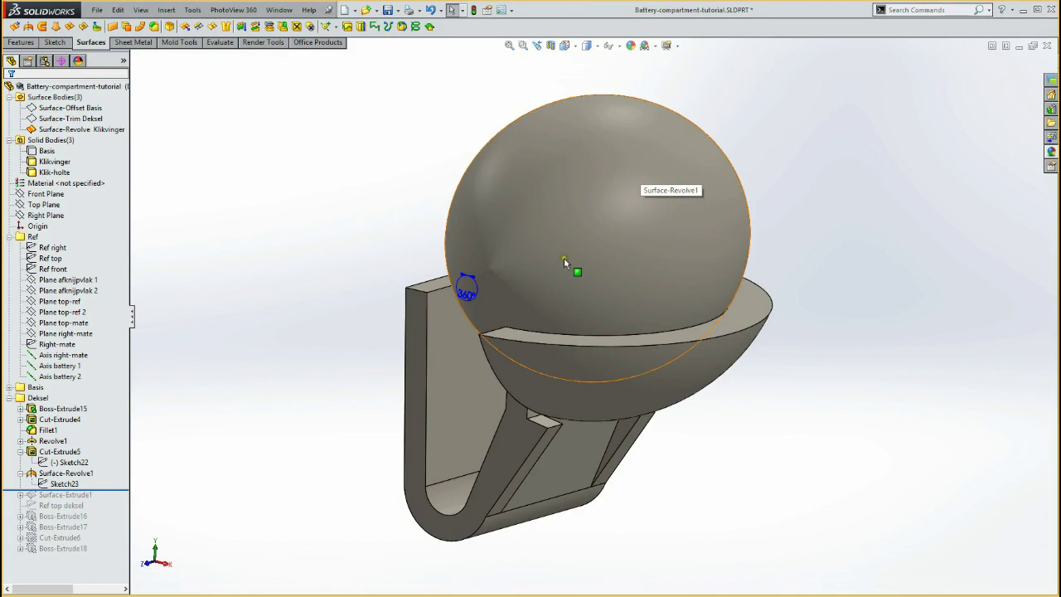
Show Sketch23 of Surface-Revolve1, then hide the sphere surface so only the clip remains visible
{"action": "left_click", "coordinate": [63, 484]}
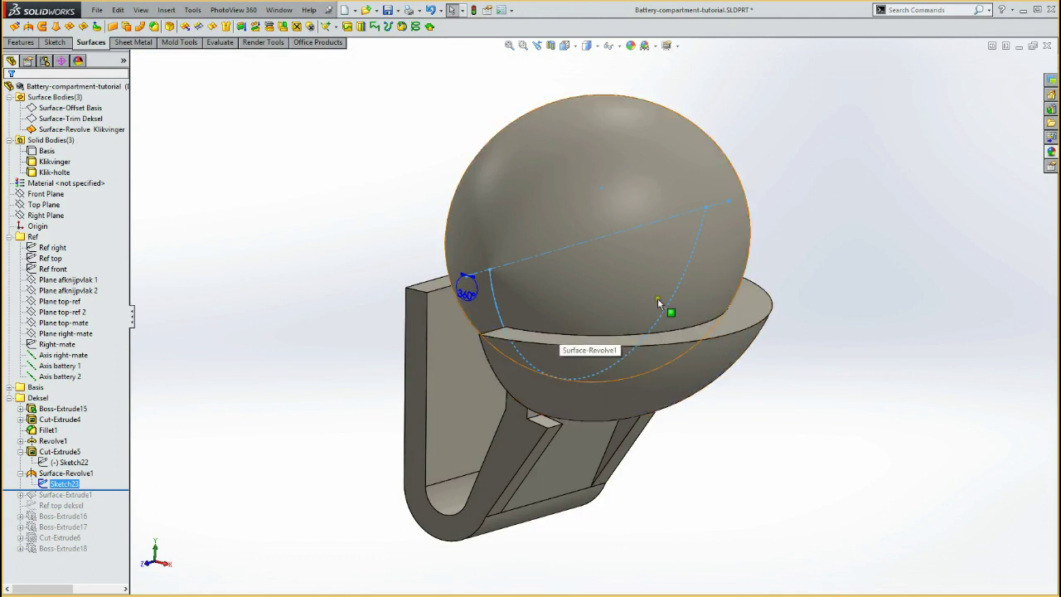
{"action": "left_click", "coordinate": [570, 211]}
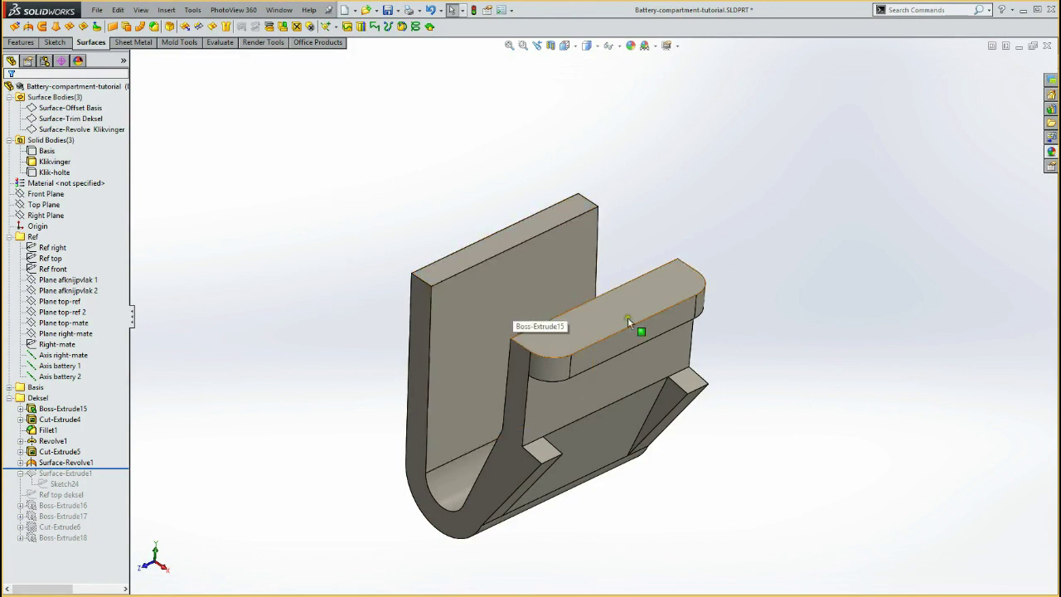
Roll the history forward to add Surface-Extrude1 and orbit to inspect the wrapping sheet
{"action": "left_click", "coordinate": [49, 463]}
{"action": "left_click_drag", "start_coordinate": [68, 469], "coordinate": [72, 498]}
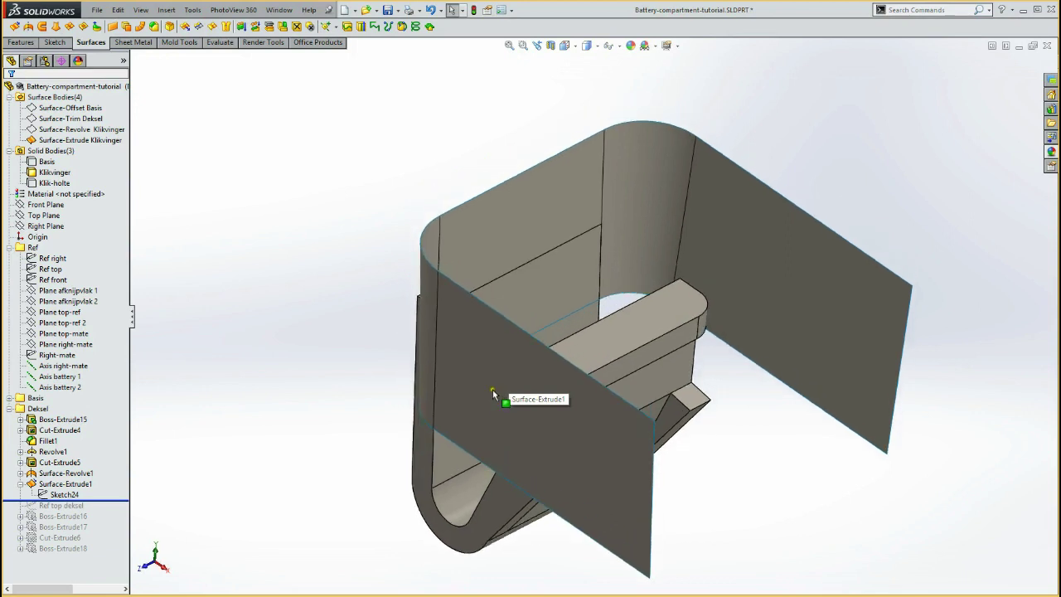
{"action": "middle_click_drag", "start_coordinate": [492, 389], "coordinate": [582, 286]}
{"action": "middle_click_drag", "start_coordinate": [648, 316], "coordinate": [587, 410]}
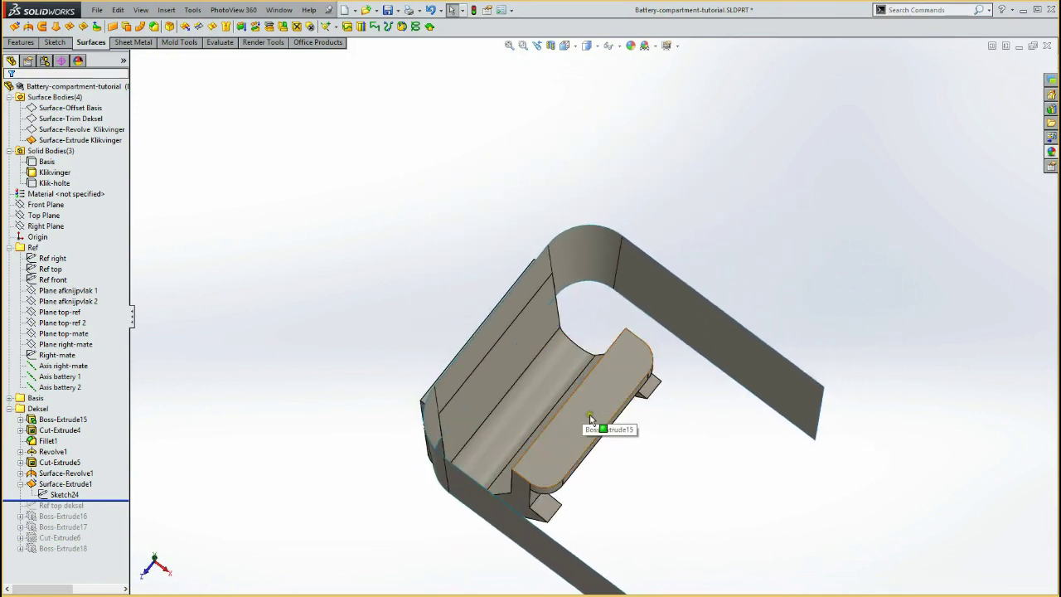
{"action": "mouse_move", "coordinate": [575, 407]}
{"action": "middle_mouse_down"}
{"action": "mouse_move", "coordinate": [507, 430]}
{"action": "mouse_move", "coordinate": [261, 390]}
{"action": "mouse_move", "coordinate": [127, 448]}
{"action": "middle_mouse_up"}
Edit Sketch24 without changes, exit to rebuild Surface-Extrude1, and check the result
{"action": "left_click_drag", "start_coordinate": [65, 484], "coordinate": [71, 456]}
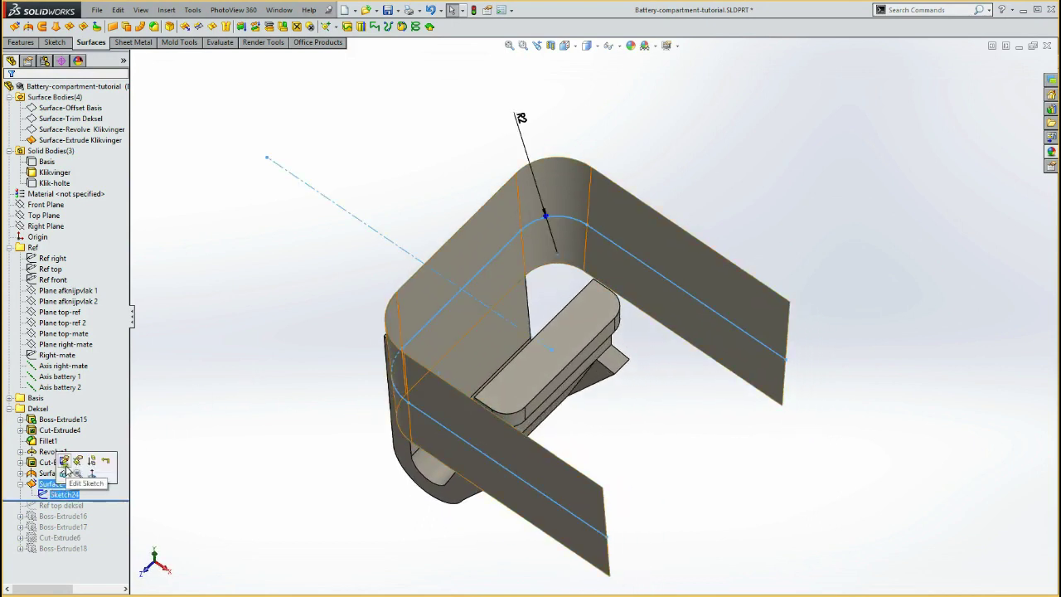
{"action": "left_click", "coordinate": [71, 460]}
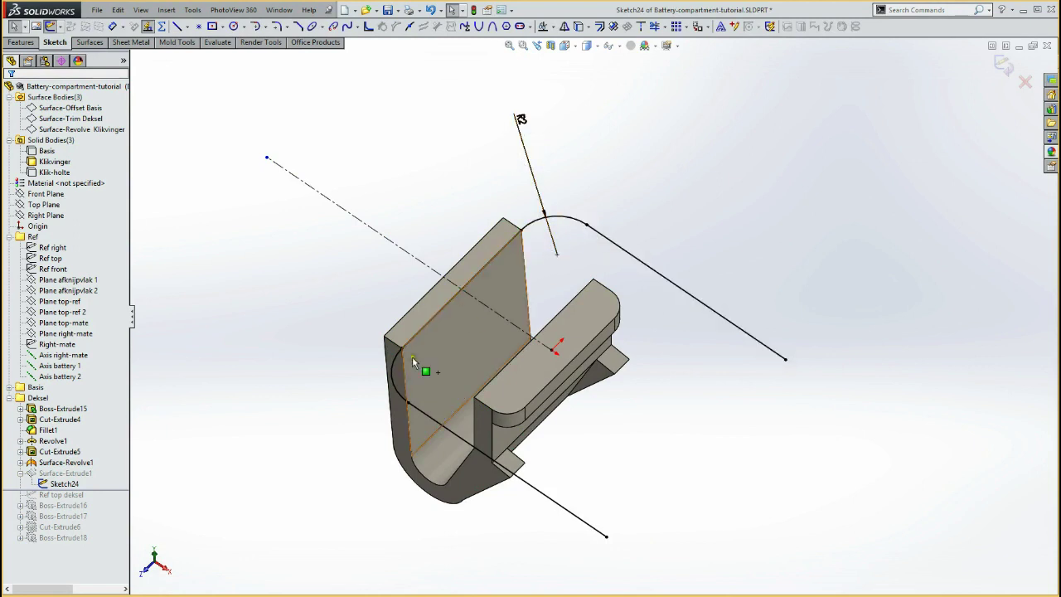
{"action": "left_click", "coordinate": [63, 473]}
{"action": "left_click", "coordinate": [88, 230]}
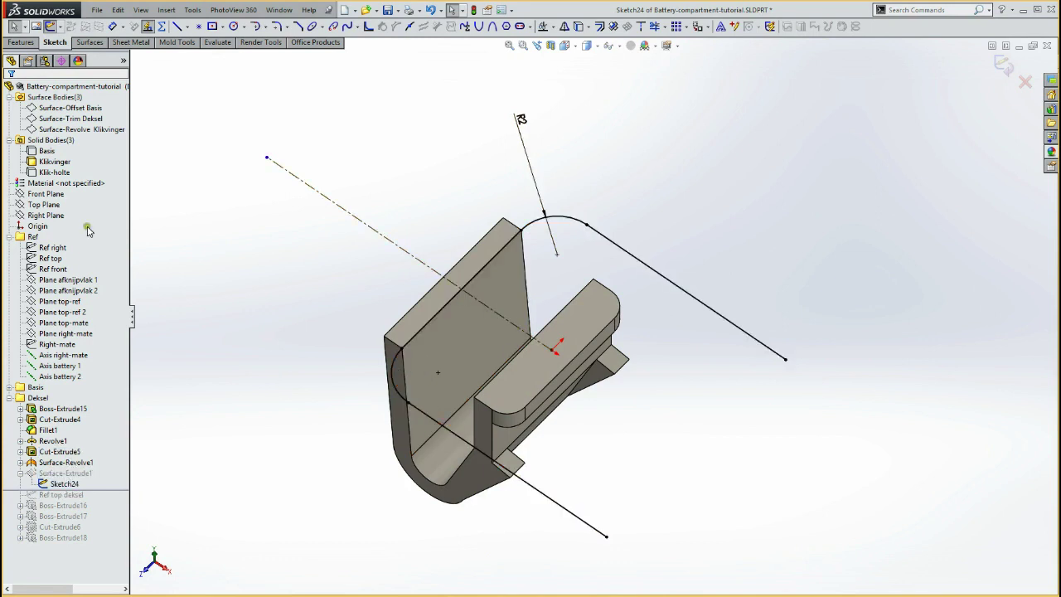
{"action": "key", "text": "ctrl+b"}
{"action": "mouse_move", "coordinate": [437, 381]}
{"action": "middle_mouse_down"}
{"action": "mouse_move", "coordinate": [477, 350]}
{"action": "mouse_move", "coordinate": [510, 355]}
{"action": "mouse_move", "coordinate": [433, 324]}
{"action": "mouse_move", "coordinate": [470, 392]}
{"action": "mouse_move", "coordinate": [468, 366]}
{"action": "mouse_move", "coordinate": [467, 398]}
{"action": "mouse_move", "coordinate": [462, 351]}
{"action": "mouse_move", "coordinate": [440, 408]}
{"action": "middle_mouse_up"}
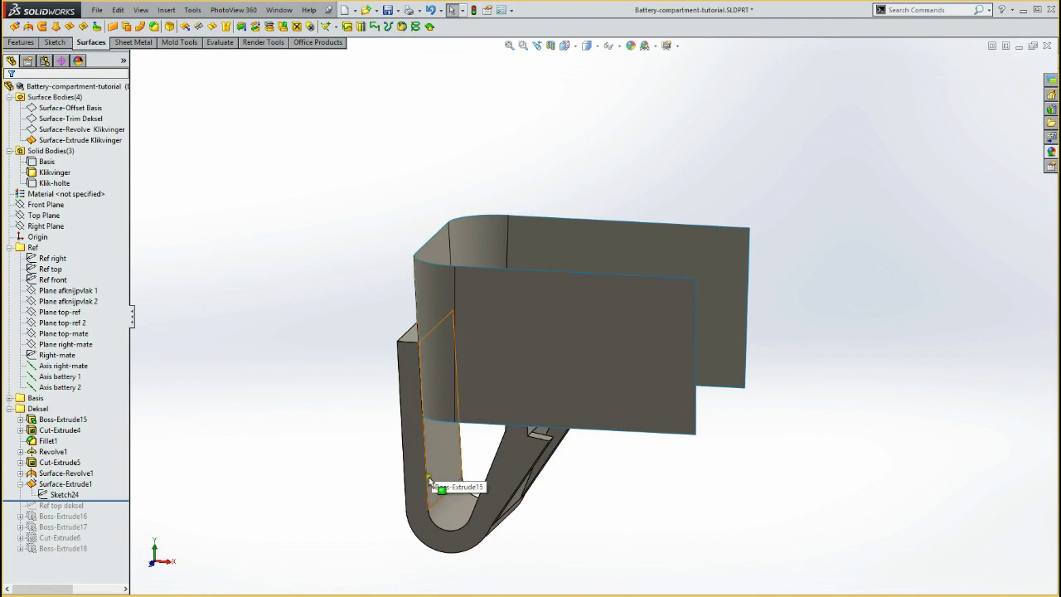
{"action": "mouse_move", "coordinate": [426, 460]}
{"action": "middle_mouse_down"}
{"action": "mouse_move", "coordinate": [428, 474]}
{"action": "mouse_move", "coordinate": [431, 447]}
{"action": "mouse_move", "coordinate": [410, 429]}
{"action": "mouse_move", "coordinate": [421, 405]}
{"action": "middle_mouse_up"}
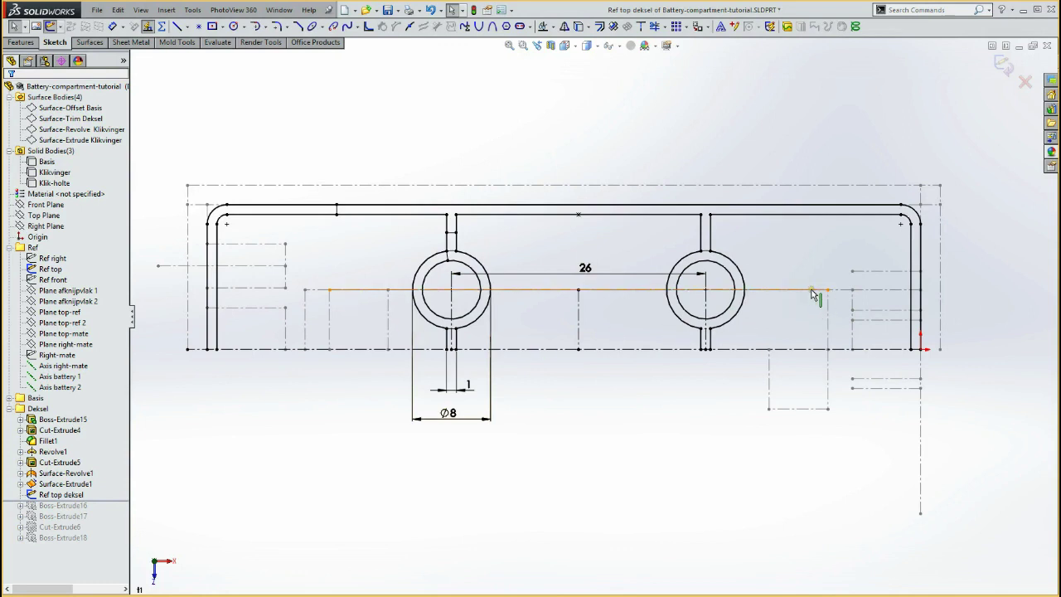
Review the Ref top deksel layout and roll forward to Boss-Extrude16's four hollow bosses
{"action": "left_click", "coordinate": [805, 312]}
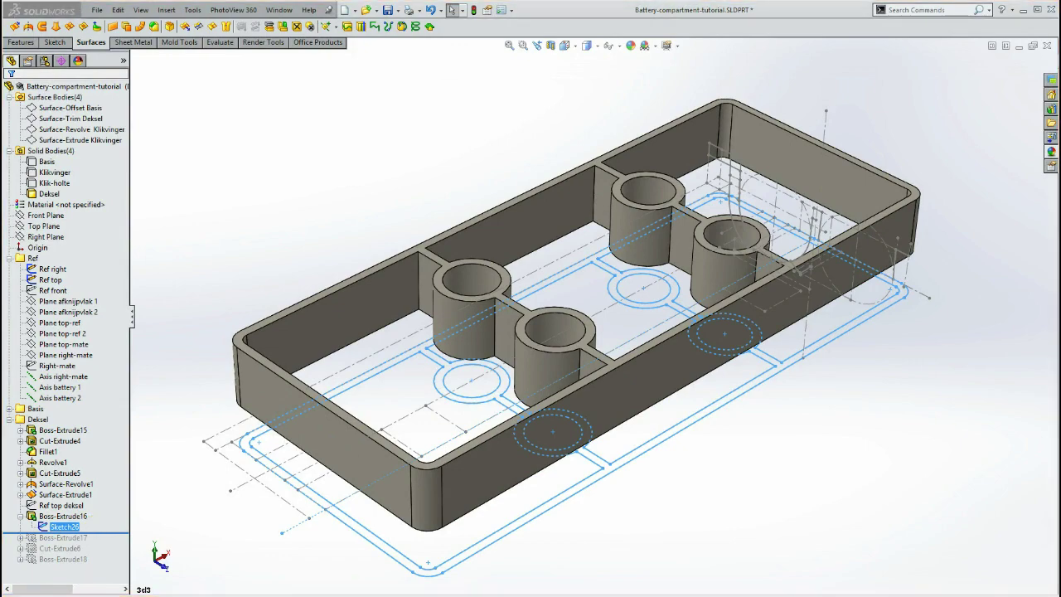
Inspect the tray face-on and from below, then zoom out to an isometric view
{"action": "key", "text": "ctrl+8"}
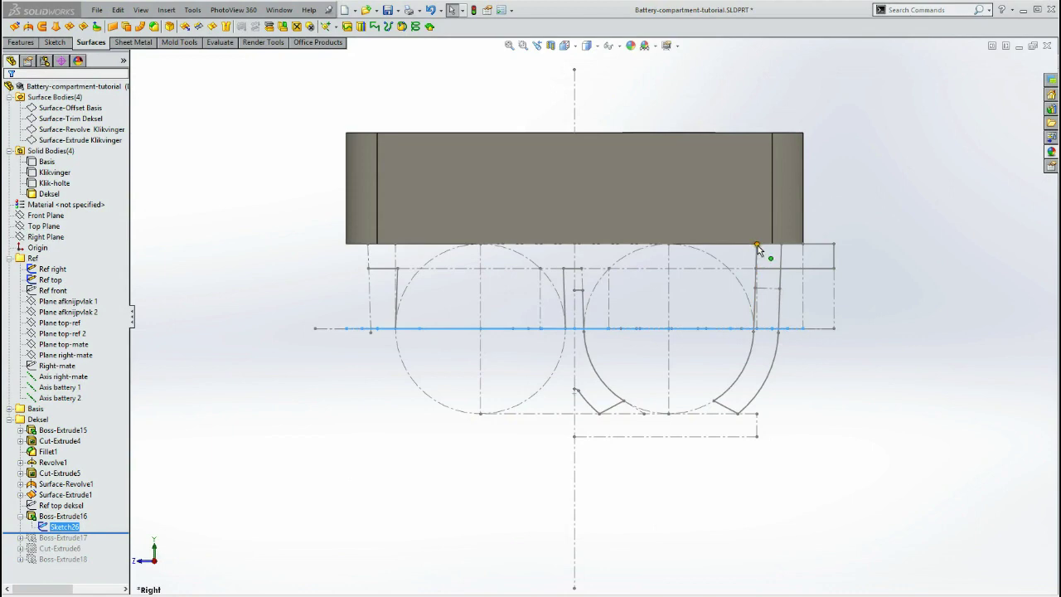
{"action": "mouse_move", "coordinate": [271, 218]}
{"action": "middle_mouse_down"}
{"action": "mouse_move", "coordinate": [317, 237]}
{"action": "mouse_move", "coordinate": [317, 256]}
{"action": "middle_mouse_up"}
{"action": "left_click", "coordinate": [52, 290]}
{"action": "left_click", "coordinate": [63, 273]}
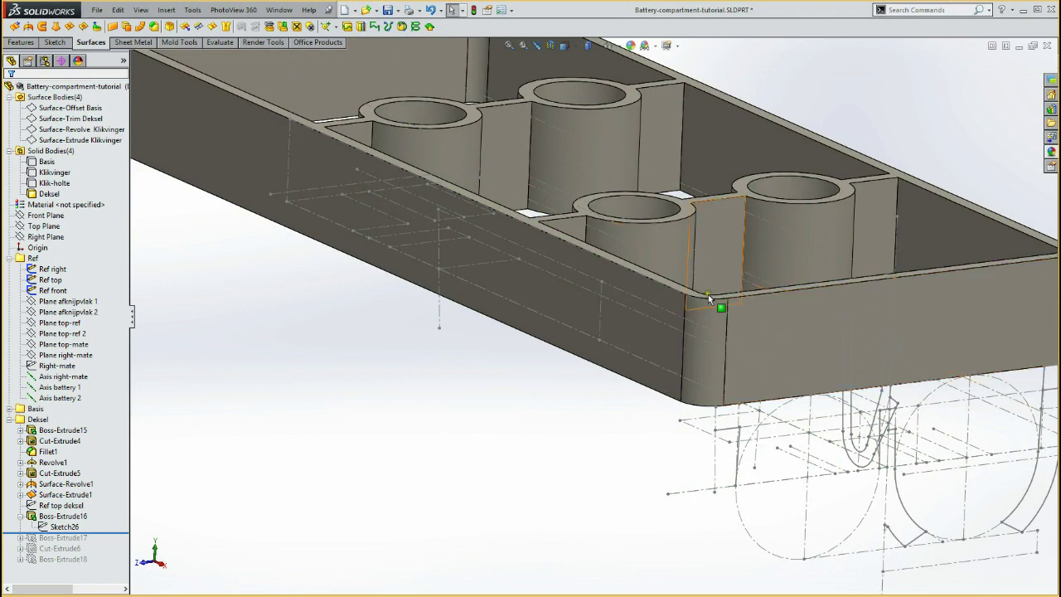
{"action": "key", "text": "f"}
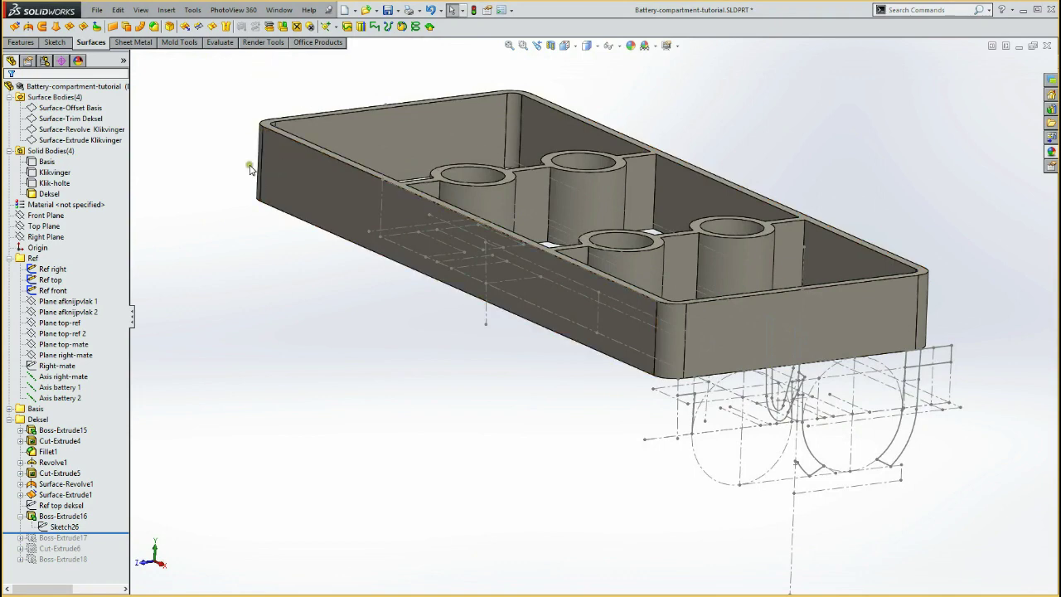
{"action": "key", "text": "z"}
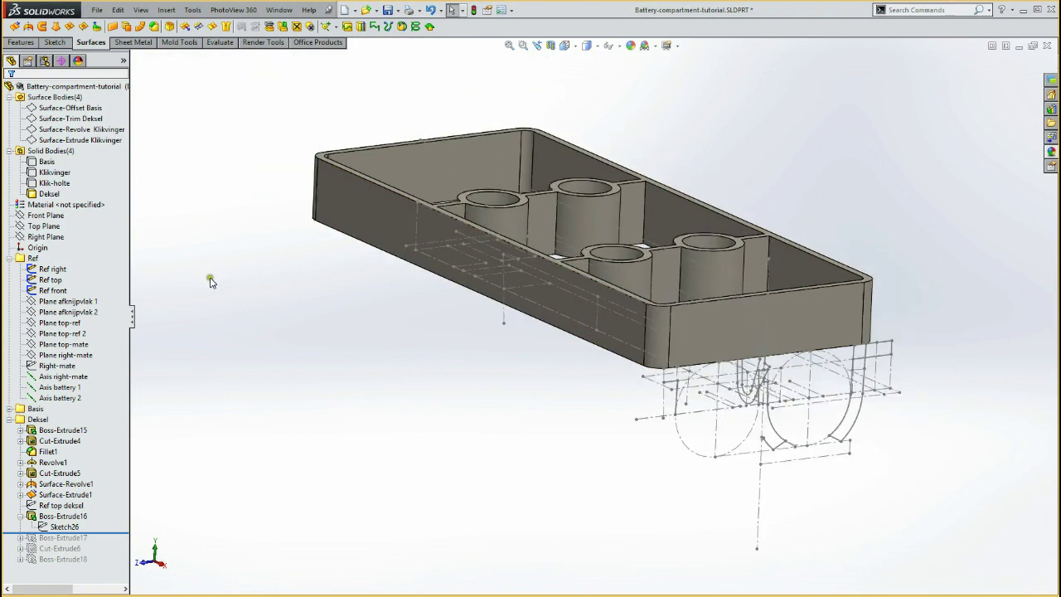
{"action": "key", "text": "ctrl+7"}
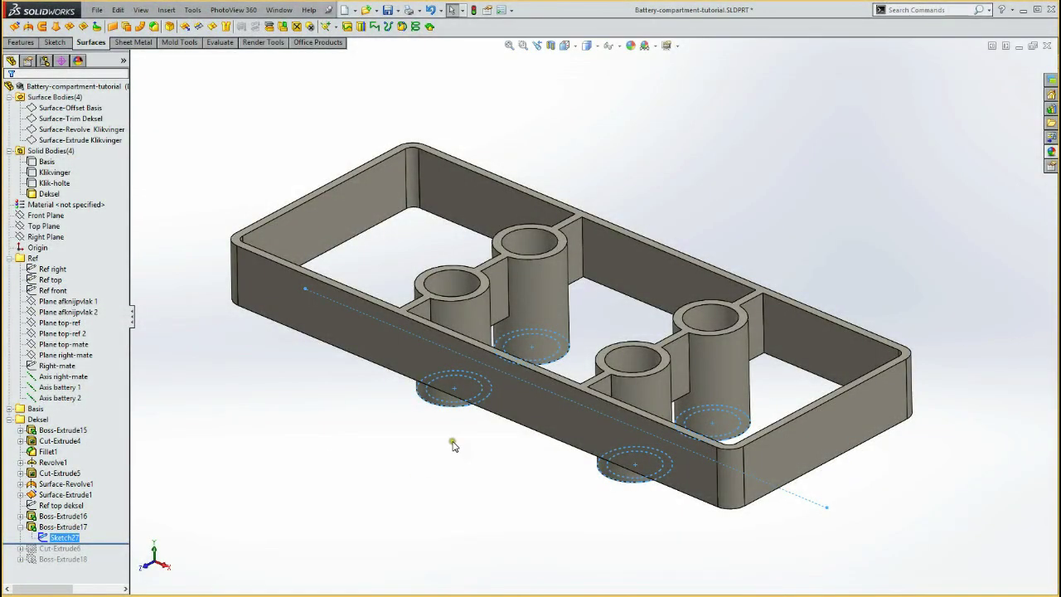
Apply Cut-Extrude6 and review its Sketch28 and the cavity interior face-on
{"action": "mouse_move", "coordinate": [449, 448]}
{"action": "middle_mouse_down"}
{"action": "mouse_move", "coordinate": [492, 349]}
{"action": "mouse_move", "coordinate": [507, 393]}
{"action": "mouse_move", "coordinate": [504, 351]}
{"action": "mouse_move", "coordinate": [462, 283]}
{"action": "mouse_move", "coordinate": [462, 300]}
{"action": "mouse_move", "coordinate": [587, 247]}
{"action": "mouse_move", "coordinate": [505, 222]}
{"action": "middle_mouse_up"}
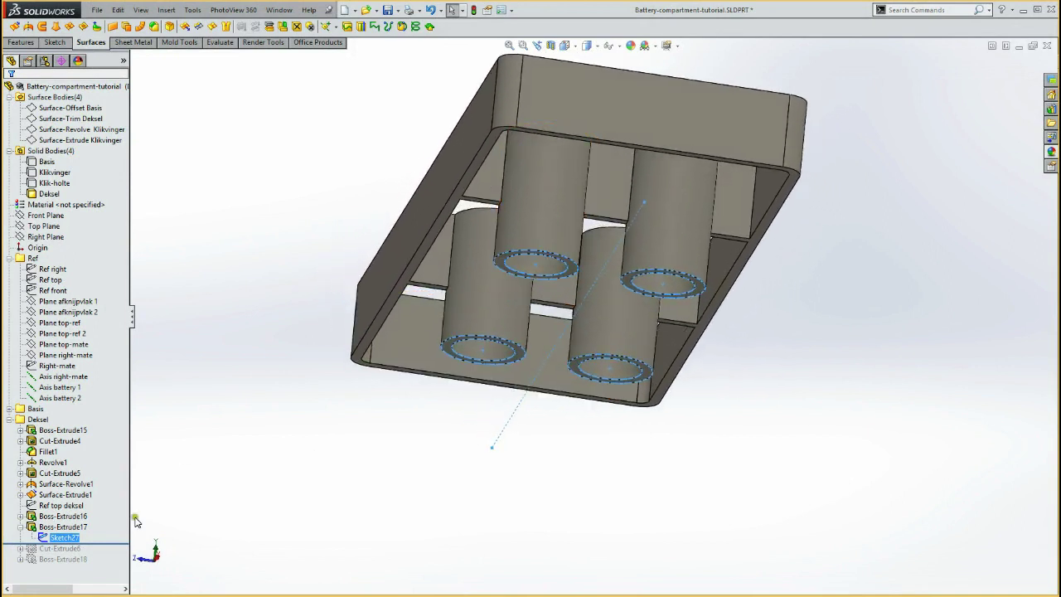
{"action": "left_click_drag", "start_coordinate": [116, 543], "coordinate": [117, 555]}
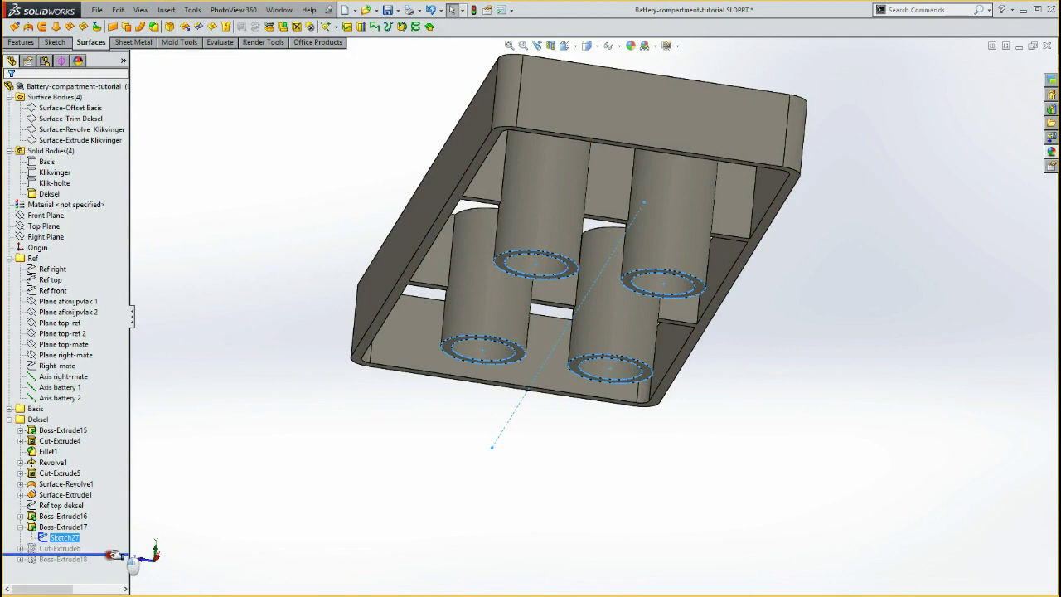
{"action": "left_click", "coordinate": [18, 548]}
{"action": "left_click", "coordinate": [64, 558]}
{"action": "key", "text": "ctrl+8"}
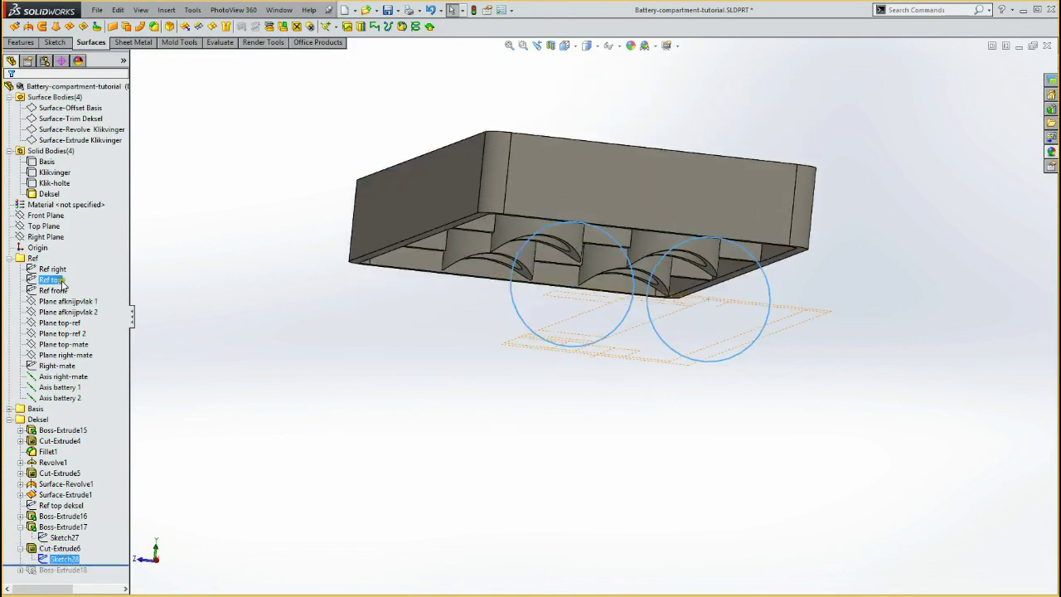
{"action": "left_click", "coordinate": [52, 269]}
{"action": "key", "text": "ctrl+8"}
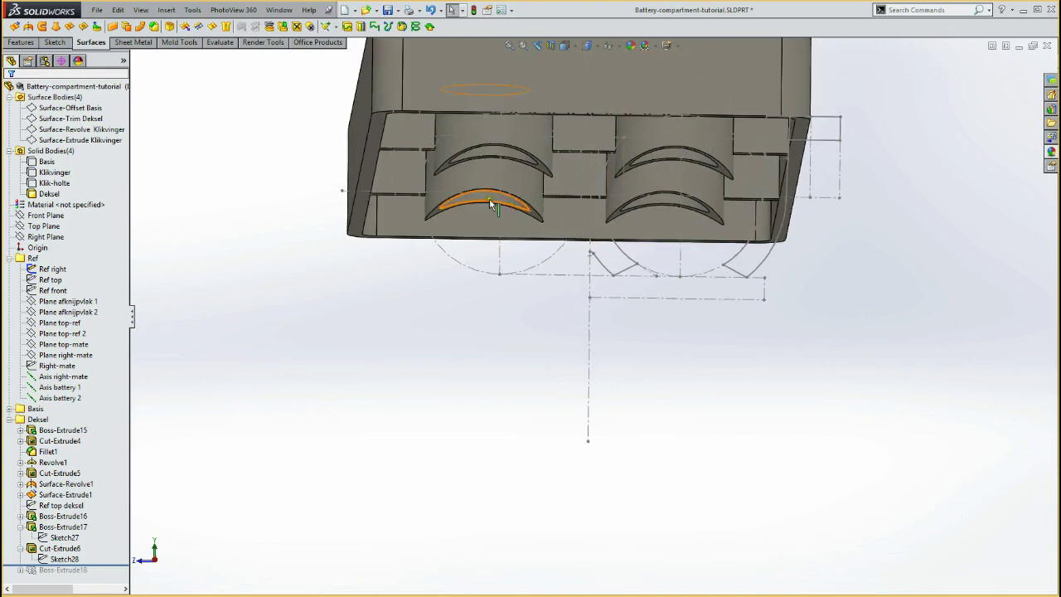
{"action": "mouse_move", "coordinate": [538, 175]}
{"action": "middle_mouse_down"}
{"action": "mouse_move", "coordinate": [503, 213]}
{"action": "mouse_move", "coordinate": [519, 269]}
{"action": "mouse_move", "coordinate": [290, 422]}
{"action": "mouse_move", "coordinate": [333, 364]}
{"action": "mouse_move", "coordinate": [298, 346]}
{"action": "mouse_move", "coordinate": [230, 464]}
{"action": "middle_mouse_up"}
Add the Boss-Extrude18 tabs, show Sketch29, and orbit around the three tabs
{"action": "left_click_drag", "start_coordinate": [116, 563], "coordinate": [112, 577]}
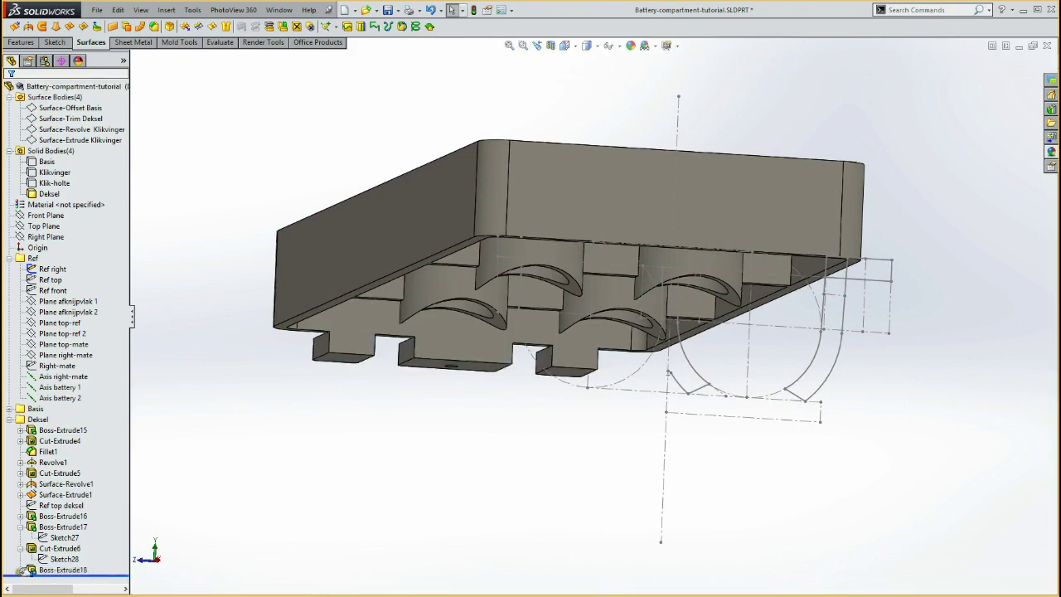
{"action": "middle_click_drag", "start_coordinate": [296, 429], "coordinate": [298, 475]}
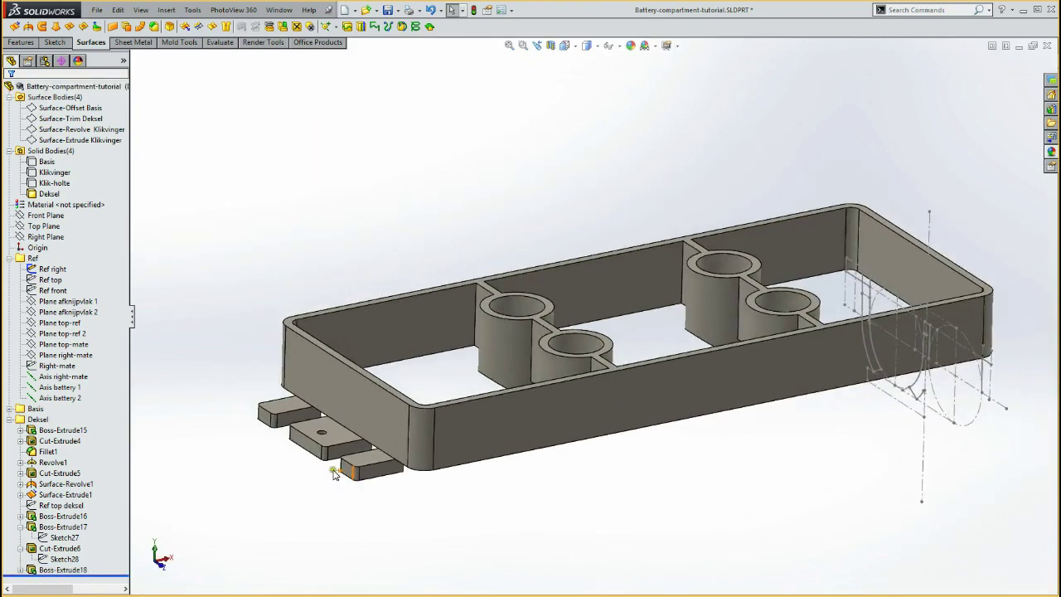
{"action": "left_click", "coordinate": [21, 570]}
{"action": "left_click", "coordinate": [59, 571]}
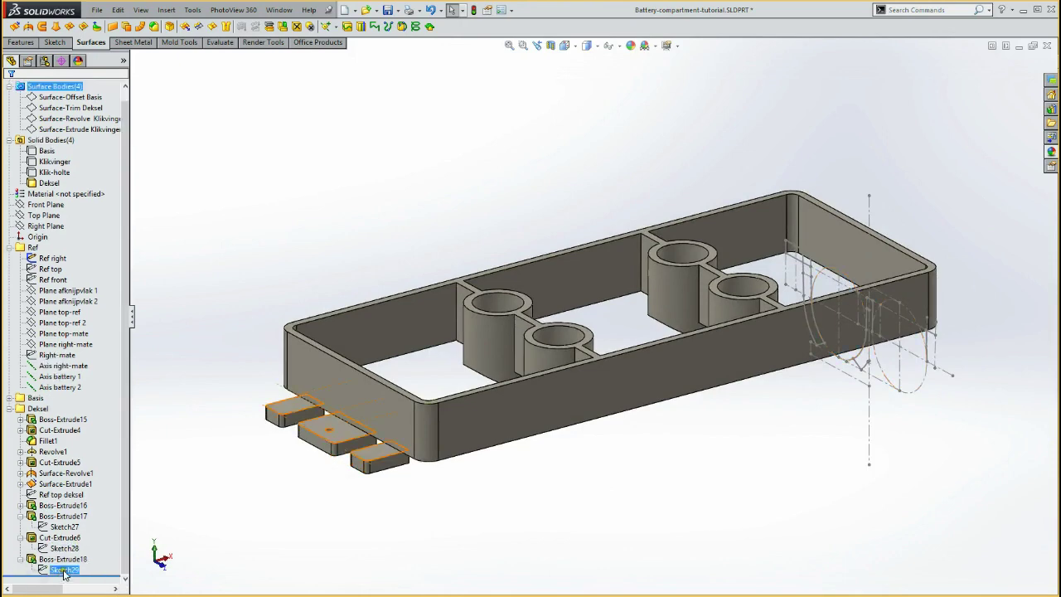
{"action": "mouse_move", "coordinate": [365, 489]}
{"action": "middle_mouse_down"}
{"action": "mouse_move", "coordinate": [375, 406]}
{"action": "mouse_move", "coordinate": [340, 491]}
{"action": "middle_mouse_up"}
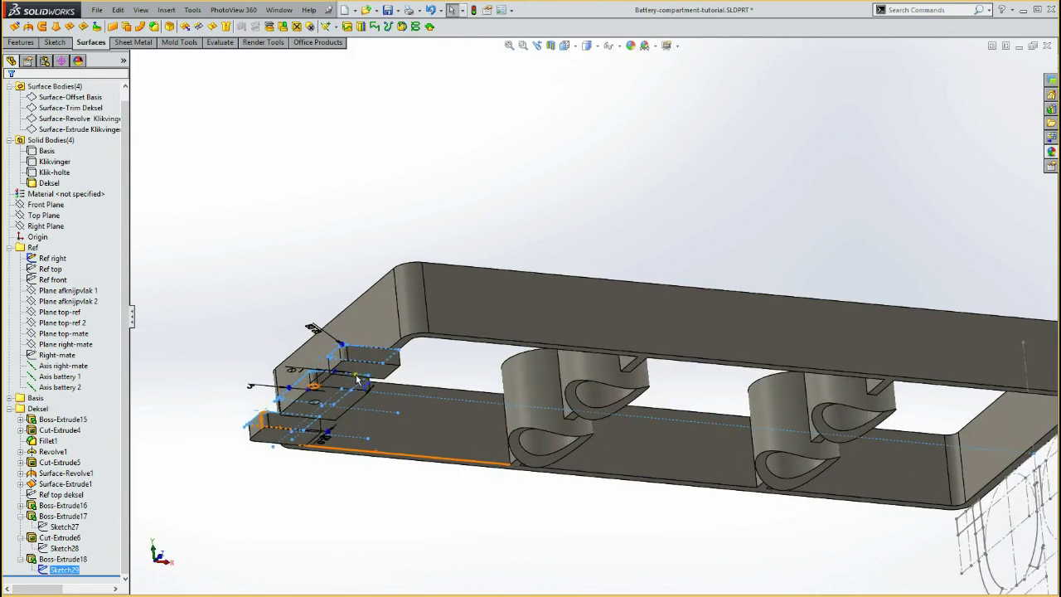
{"action": "middle_click_drag", "start_coordinate": [340, 491], "coordinate": [336, 439]}
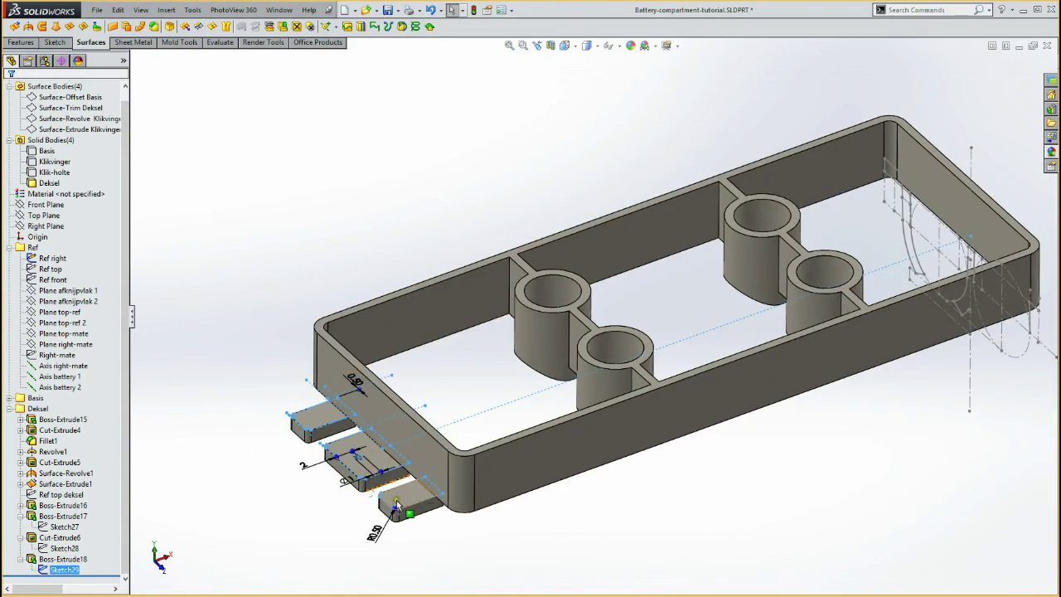
{"action": "mouse_move", "coordinate": [369, 478]}
{"action": "middle_mouse_down"}
{"action": "mouse_move", "coordinate": [335, 436]}
{"action": "mouse_move", "coordinate": [321, 446]}
{"action": "mouse_move", "coordinate": [340, 479]}
{"action": "mouse_move", "coordinate": [322, 488]}
{"action": "mouse_move", "coordinate": [448, 439]}
{"action": "middle_mouse_up"}
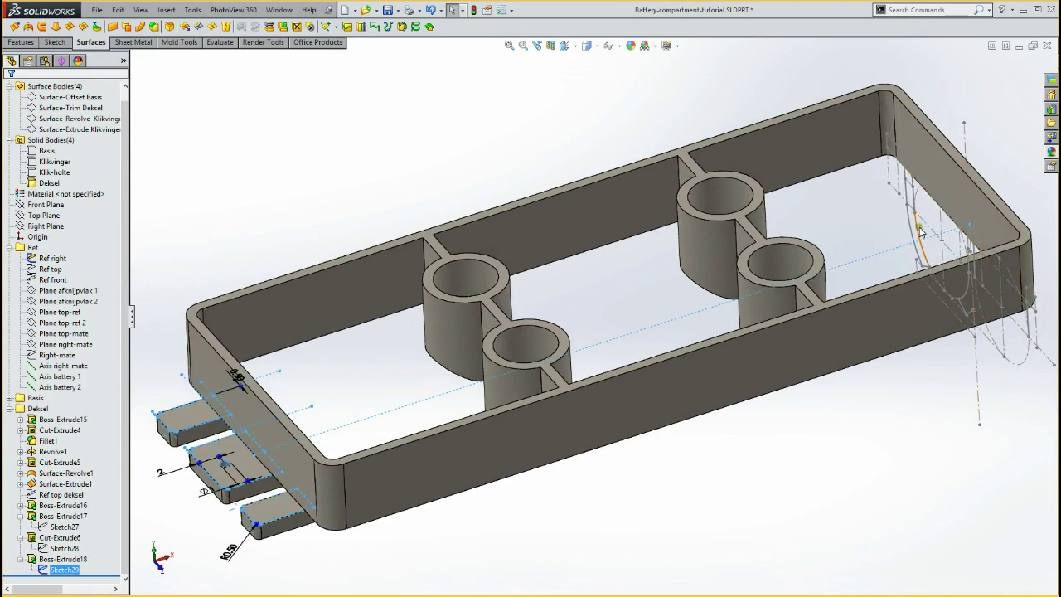
{"action": "mouse_move", "coordinate": [191, 481]}
{"action": "middle_mouse_down"}
{"action": "mouse_move", "coordinate": [268, 502]}
{"action": "mouse_move", "coordinate": [296, 493]}
{"action": "mouse_move", "coordinate": [285, 467]}
{"action": "mouse_move", "coordinate": [285, 492]}
{"action": "middle_mouse_up"}
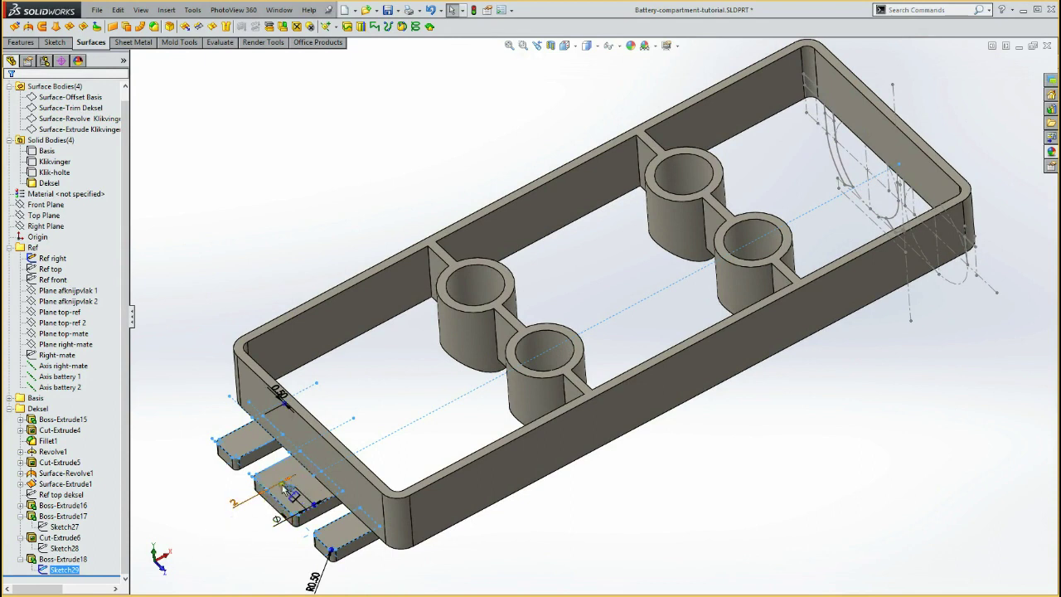
{"action": "mouse_move", "coordinate": [280, 514]}
{"action": "middle_mouse_down"}
{"action": "mouse_move", "coordinate": [269, 451]}
{"action": "mouse_move", "coordinate": [222, 441]}
{"action": "mouse_move", "coordinate": [351, 393]}
{"action": "middle_mouse_up"}
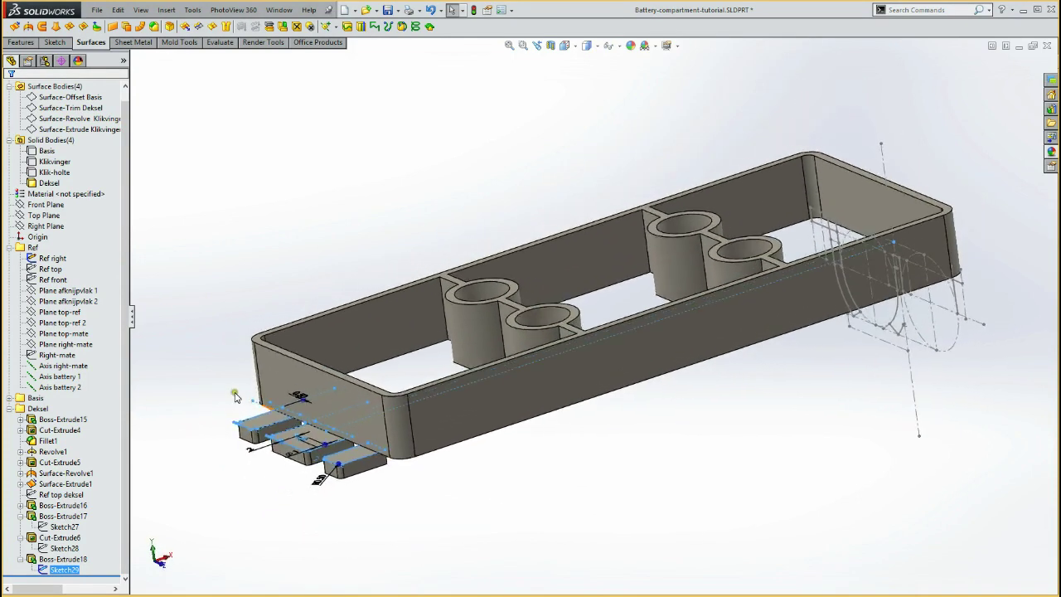
{"action": "mouse_move", "coordinate": [351, 393]}
{"action": "middle_mouse_down"}
{"action": "mouse_move", "coordinate": [291, 395]}
{"action": "mouse_move", "coordinate": [348, 438]}
{"action": "mouse_move", "coordinate": [347, 428]}
{"action": "mouse_move", "coordinate": [284, 485]}
{"action": "mouse_move", "coordinate": [253, 482]}
{"action": "middle_mouse_up"}
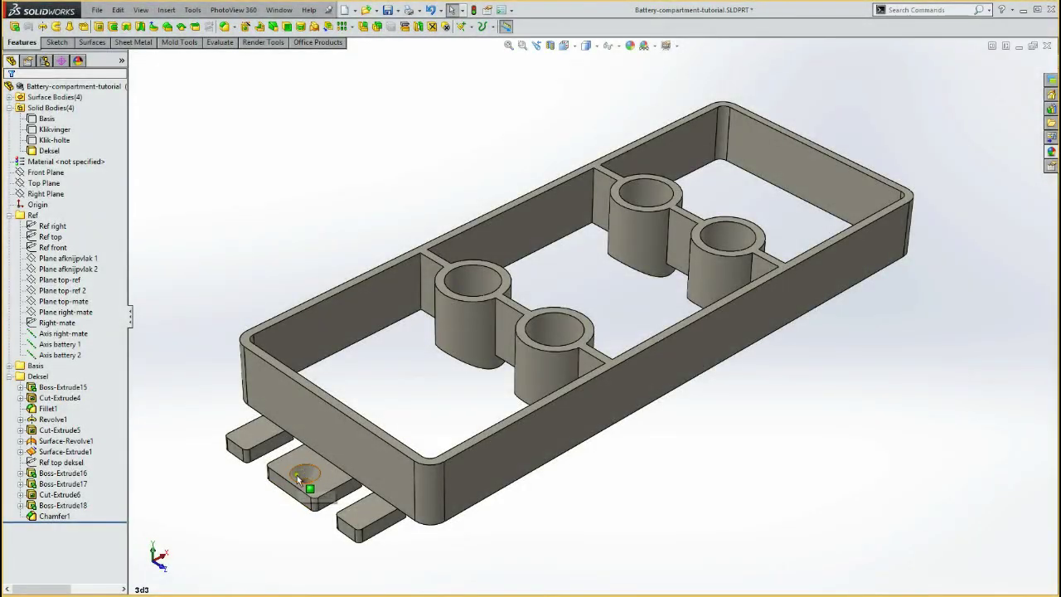
{"action": "left_click", "coordinate": [54, 516]}
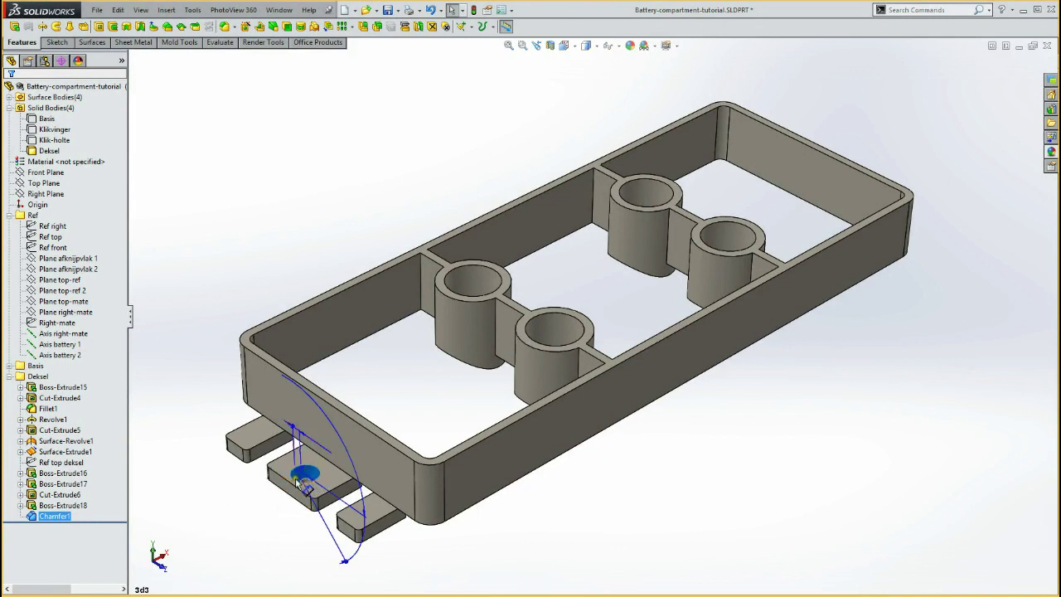
{"action": "left_click", "coordinate": [196, 391]}
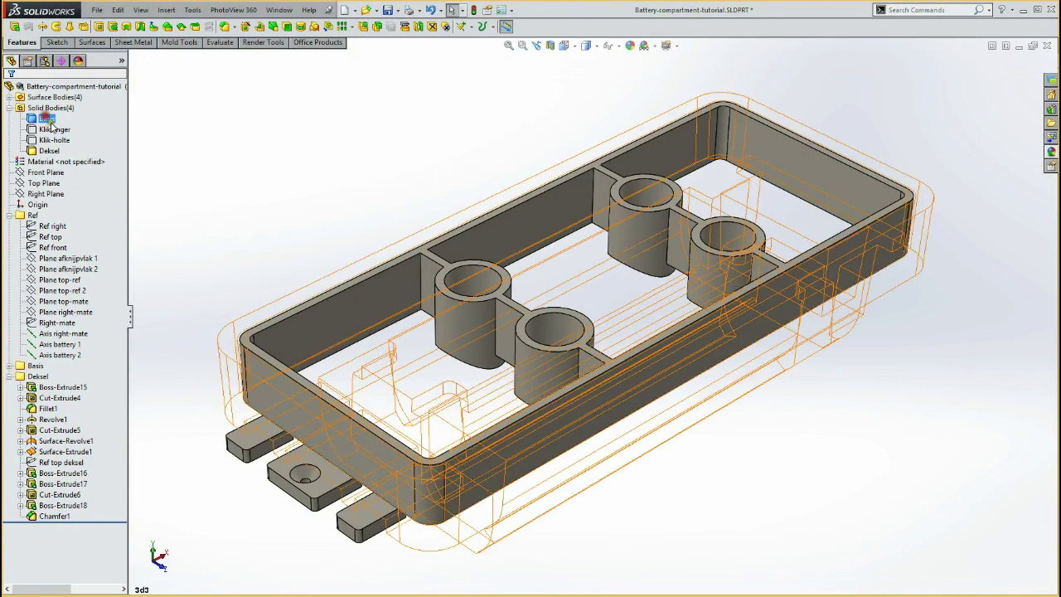
Make the Basis, Klik-holte and Klikvinger bodies visible
{"action": "key", "text": "ctrl+a"}
{"action": "left_click", "coordinate": [192, 153]}
{"action": "left_click", "coordinate": [54, 141]}
{"action": "left_click", "coordinate": [45, 119], "text": "ctrl"}
{"action": "left_click", "coordinate": [49, 129], "text": "ctrl"}
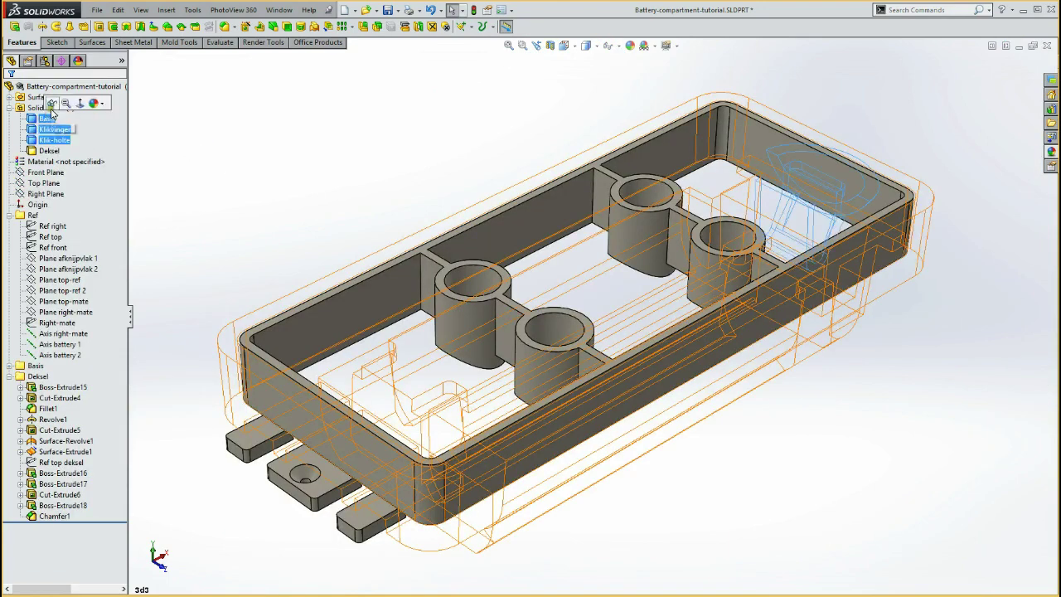
{"action": "left_click", "coordinate": [51, 103]}
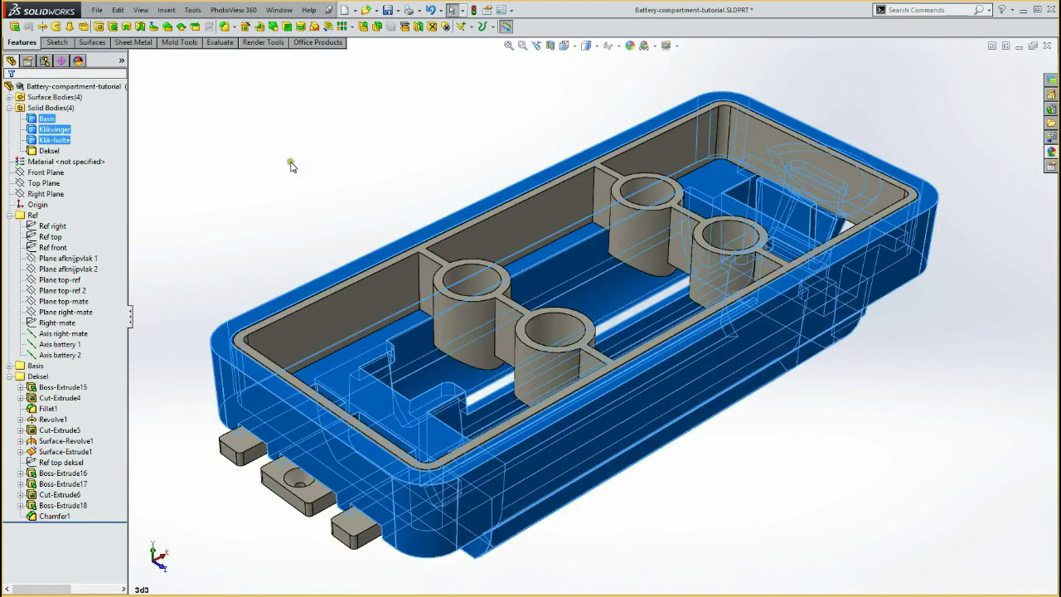
{"action": "left_click", "coordinate": [287, 163]}
Orbit to a top-down view of the housing and select the Ref right sketch
{"action": "mouse_move", "coordinate": [289, 174]}
{"action": "middle_mouse_down"}
{"action": "mouse_move", "coordinate": [502, 218]}
{"action": "mouse_move", "coordinate": [495, 223]}
{"action": "mouse_move", "coordinate": [596, 161]}
{"action": "mouse_move", "coordinate": [559, 173]}
{"action": "mouse_move", "coordinate": [557, 157]}
{"action": "mouse_move", "coordinate": [575, 173]}
{"action": "mouse_move", "coordinate": [618, 275]}
{"action": "mouse_move", "coordinate": [474, 344]}
{"action": "mouse_move", "coordinate": [604, 307]}
{"action": "mouse_move", "coordinate": [561, 315]}
{"action": "mouse_move", "coordinate": [557, 301]}
{"action": "mouse_move", "coordinate": [432, 214]}
{"action": "middle_mouse_up"}
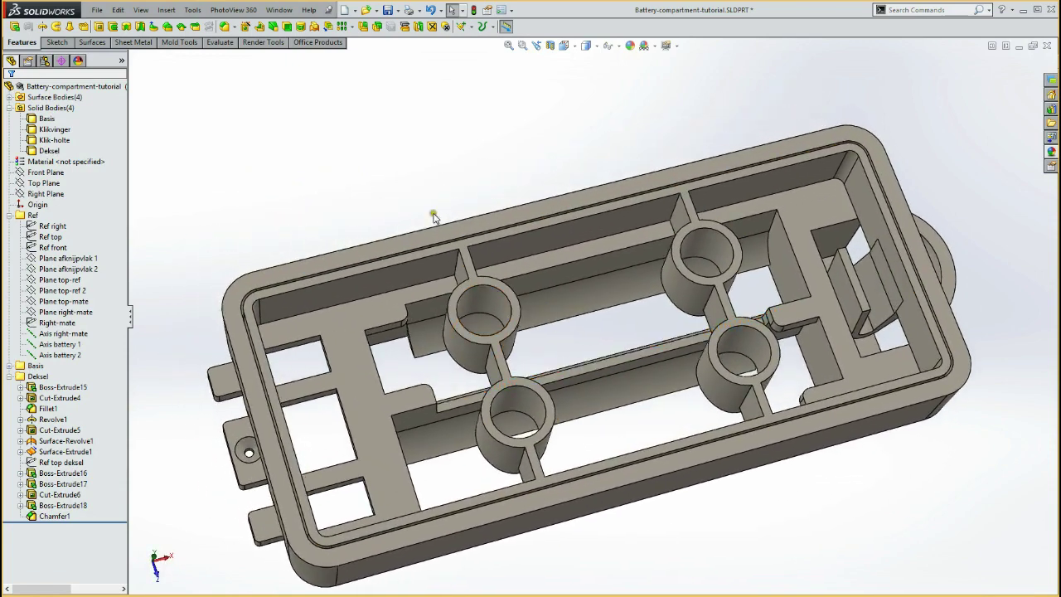
{"action": "mouse_move", "coordinate": [403, 168]}
{"action": "middle_mouse_down"}
{"action": "mouse_move", "coordinate": [445, 196]}
{"action": "mouse_move", "coordinate": [438, 315]}
{"action": "middle_mouse_up"}
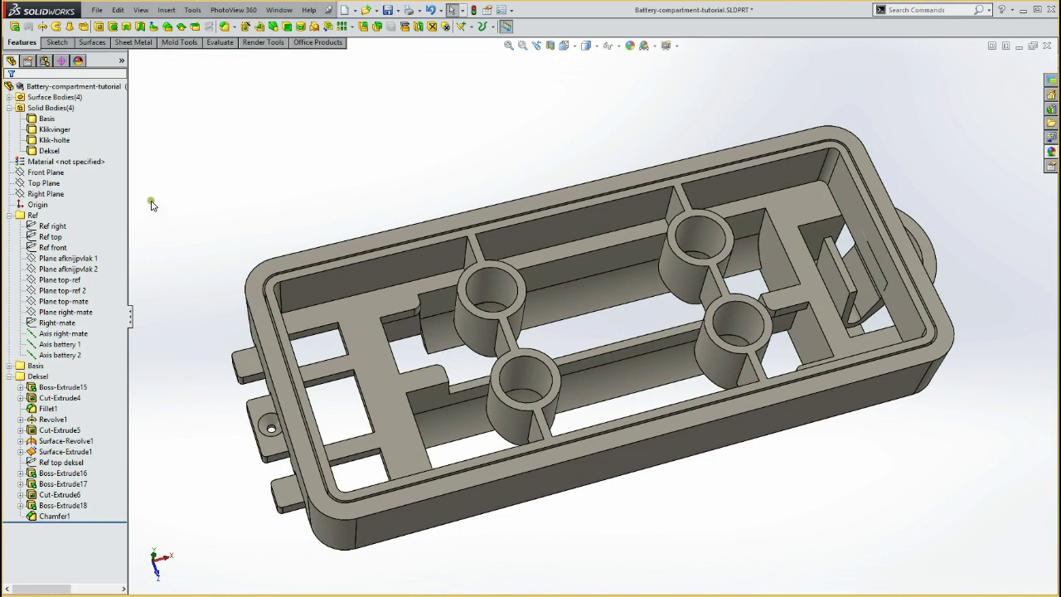
{"action": "left_click", "coordinate": [53, 237]}
{"action": "left_click", "coordinate": [50, 226]}
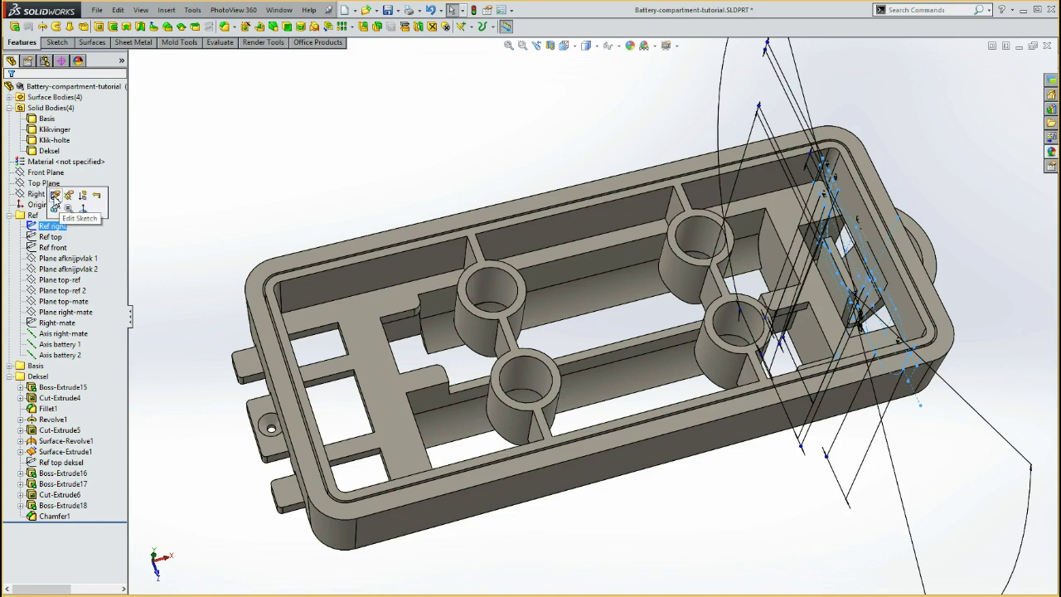
{"action": "left_click", "coordinate": [55, 197]}
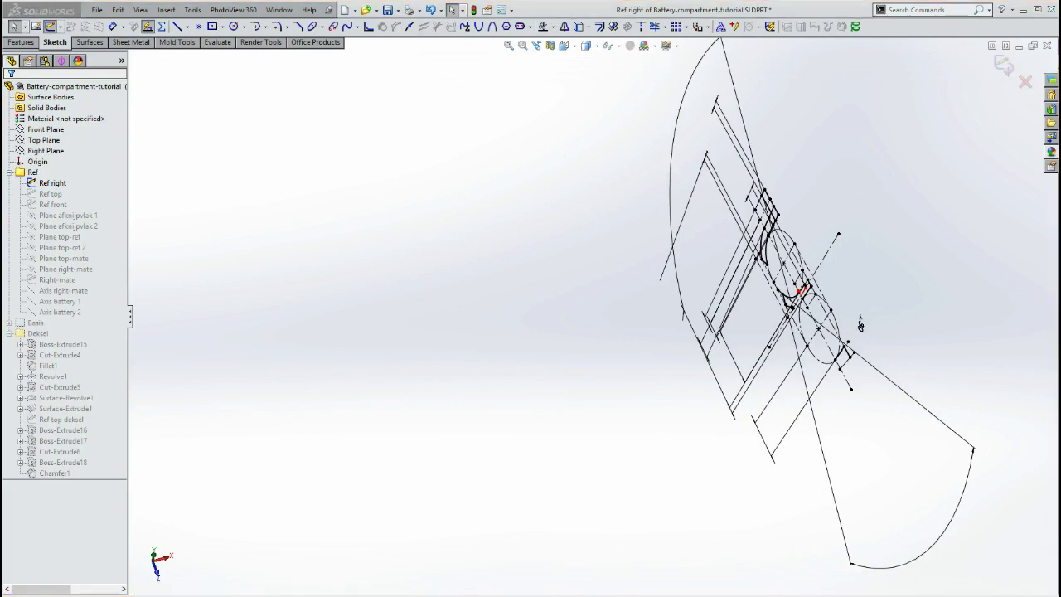
{"action": "key", "text": "ctrl+8"}
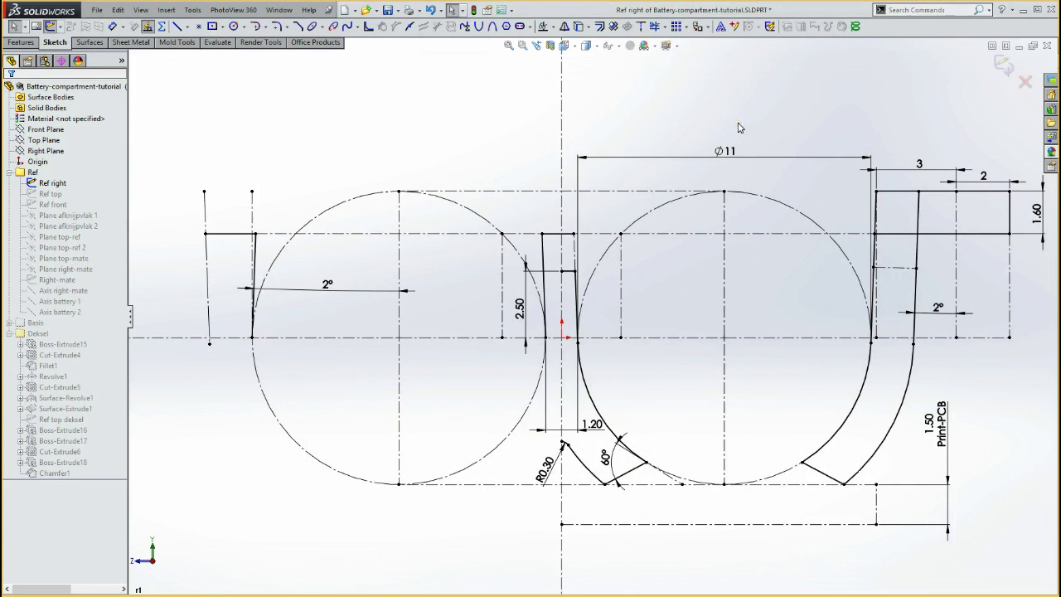
{"action": "left_click", "coordinate": [731, 152]}
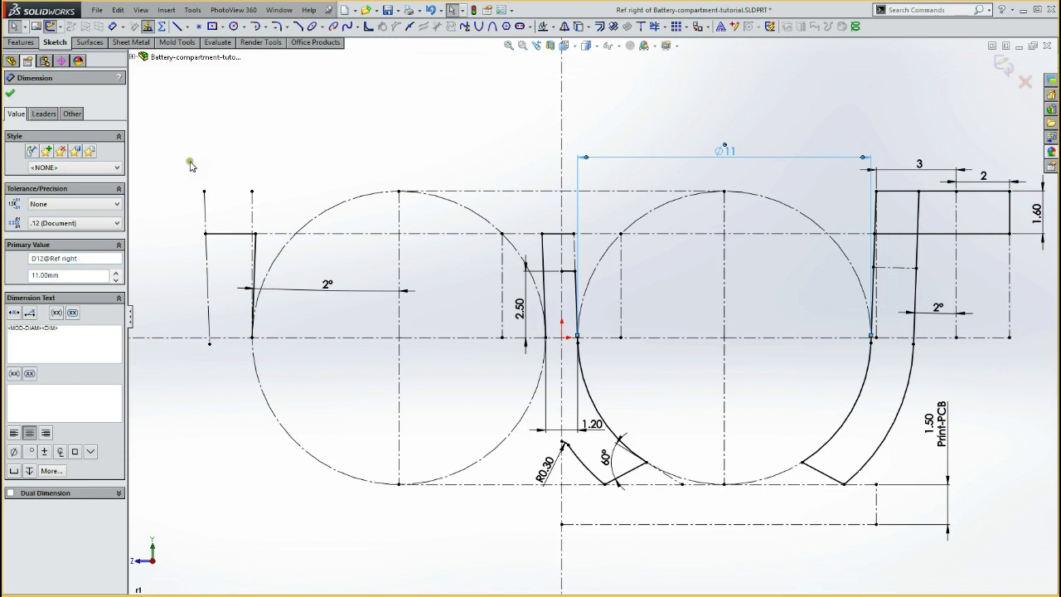
{"action": "left_click", "coordinate": [10, 93]}
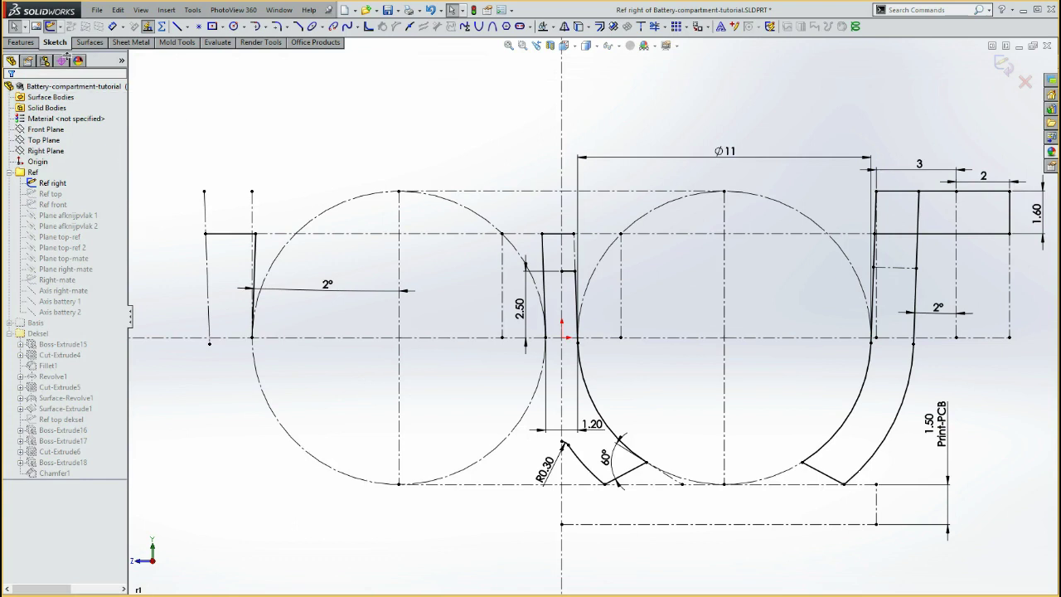
{"action": "left_click", "coordinate": [53, 27]}
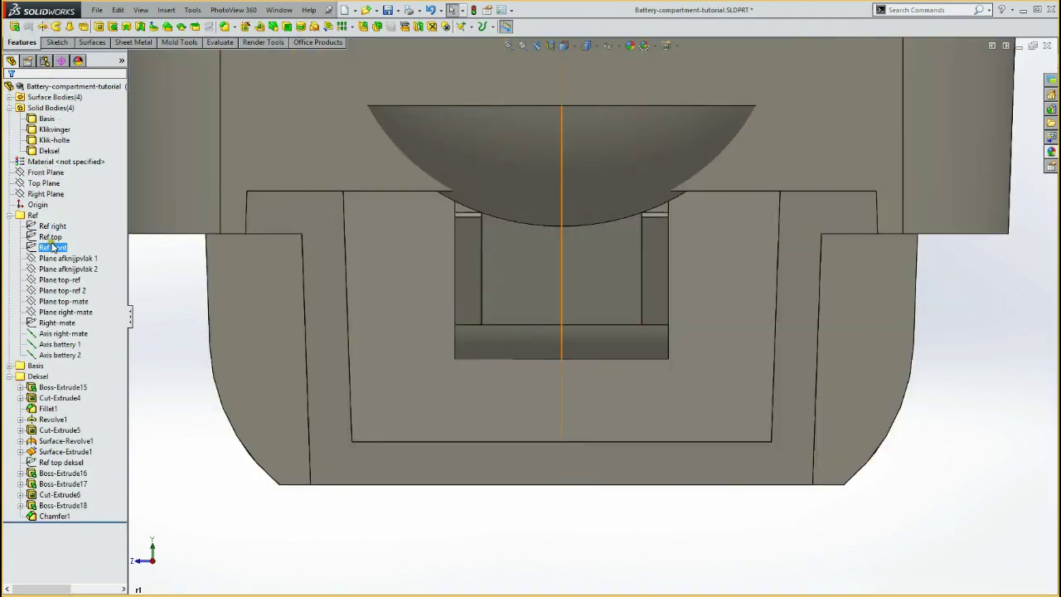
Edit Ref top, select its 45 mm dimension D3@Ref top, then exit the sketch
{"action": "left_click", "coordinate": [51, 238]}
{"action": "left_click", "coordinate": [60, 206]}
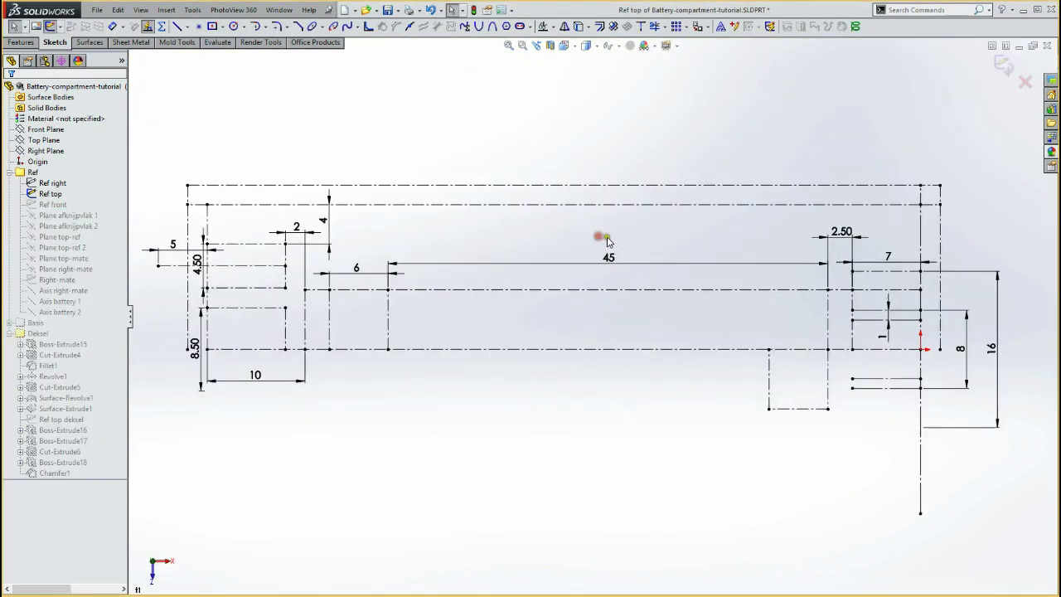
{"action": "left_click_drag", "start_coordinate": [612, 263], "coordinate": [614, 244]}
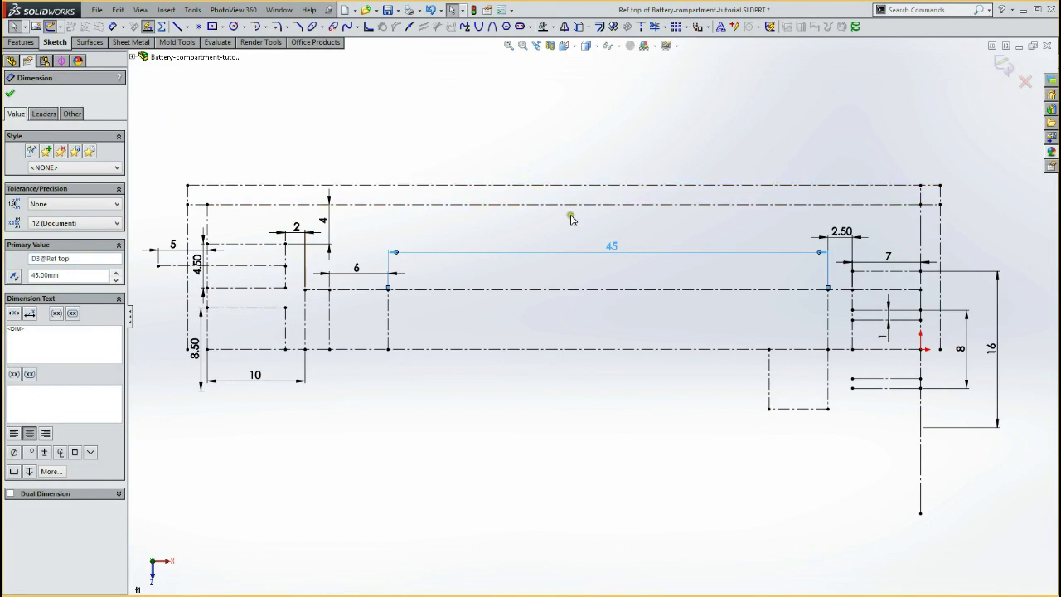
{"action": "left_click_drag", "start_coordinate": [618, 246], "coordinate": [607, 242]}
{"action": "left_click", "coordinate": [50, 26]}
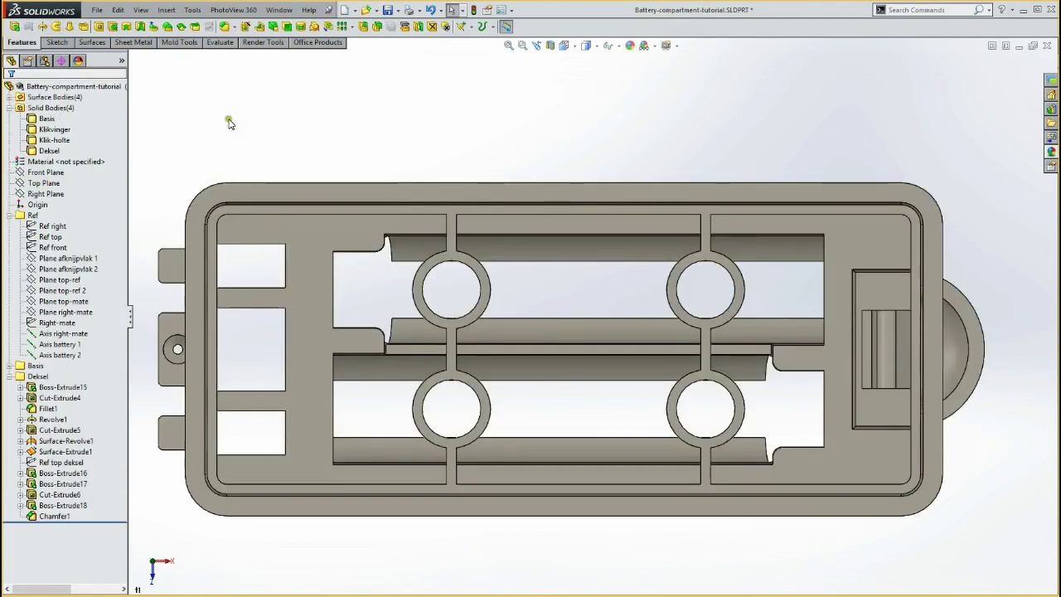
Insert a new design table using the Auto-create option
{"action": "left_click", "coordinate": [165, 10]}
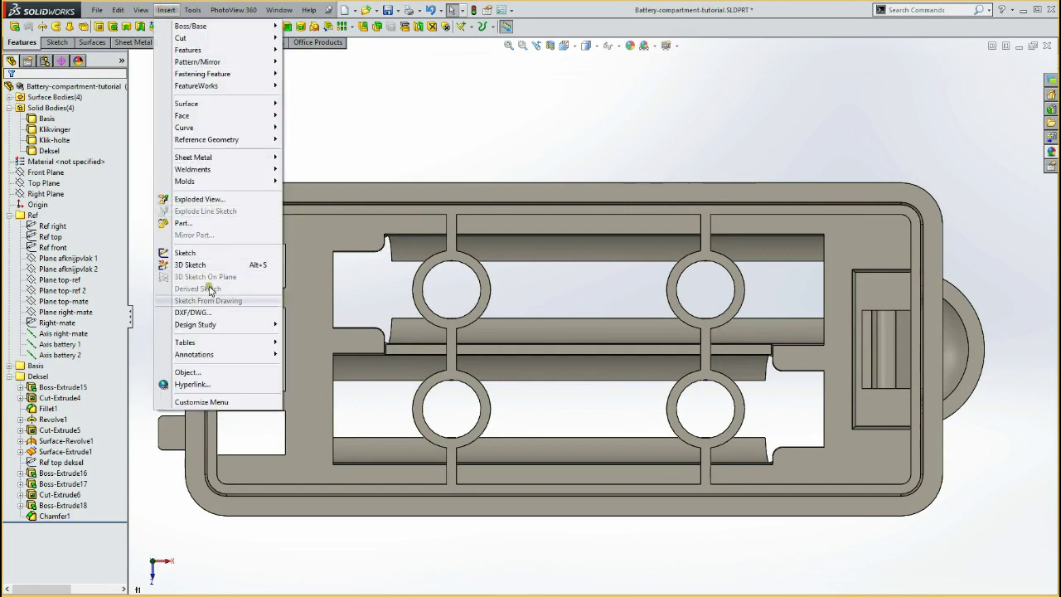
{"action": "mouse_move", "coordinate": [199, 342]}
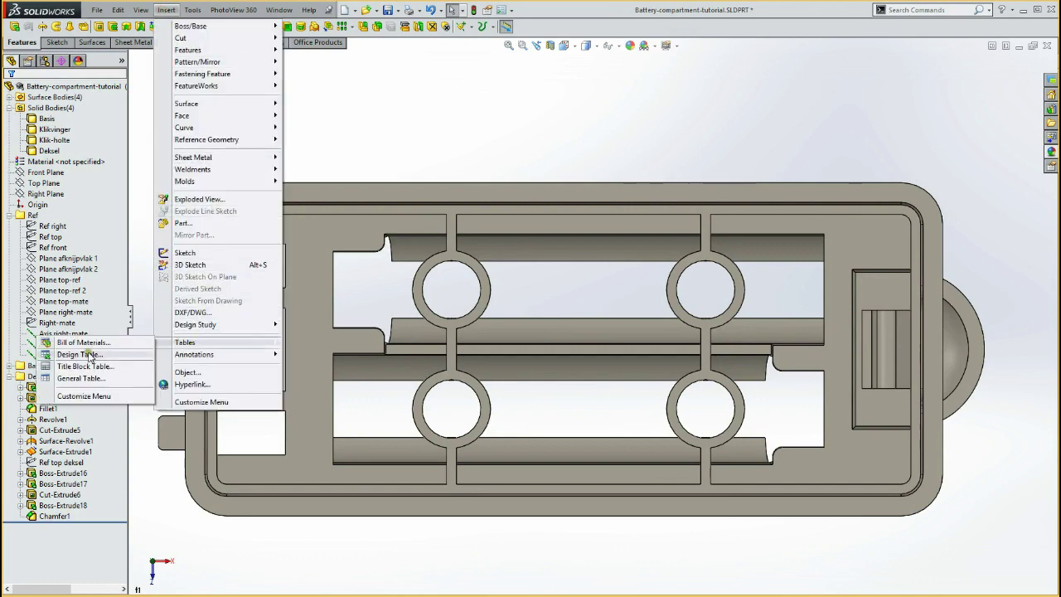
{"action": "left_click", "coordinate": [82, 357]}
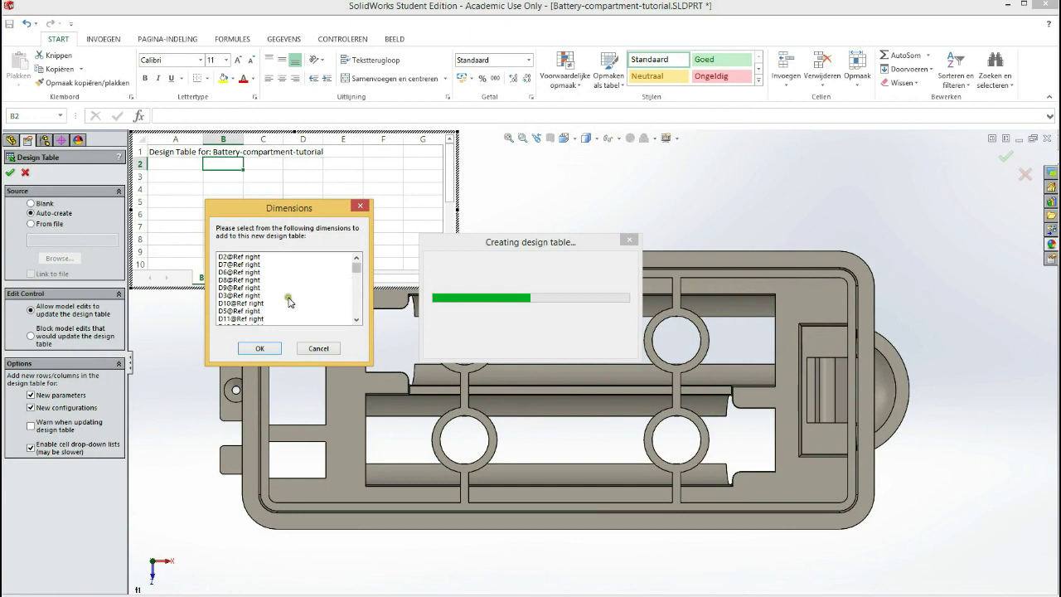
{"action": "left_click", "coordinate": [356, 319]}
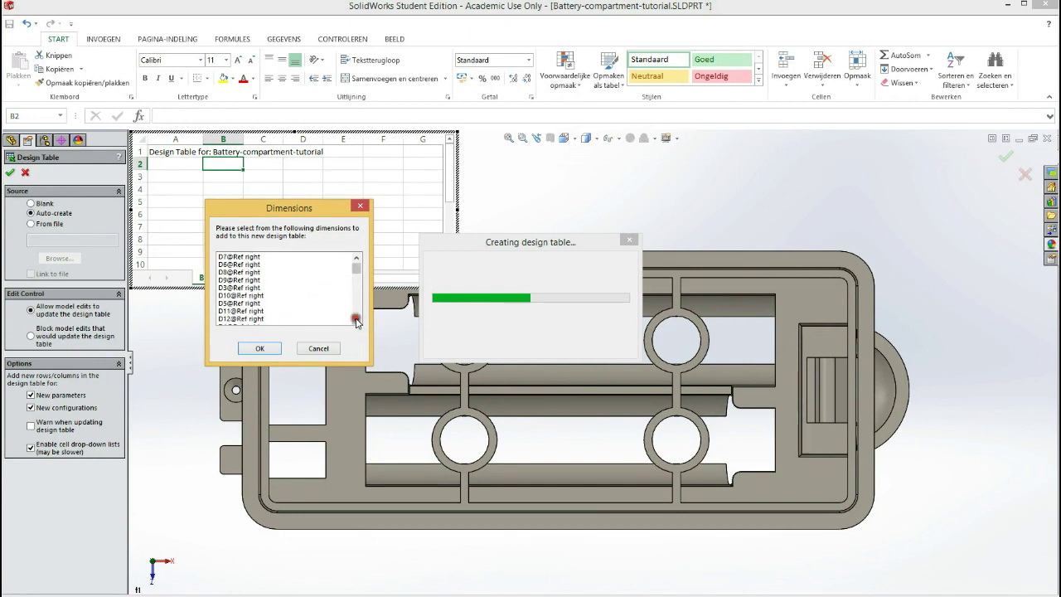
{"action": "left_click", "coordinate": [357, 320]}
{"action": "left_click", "coordinate": [356, 320]}
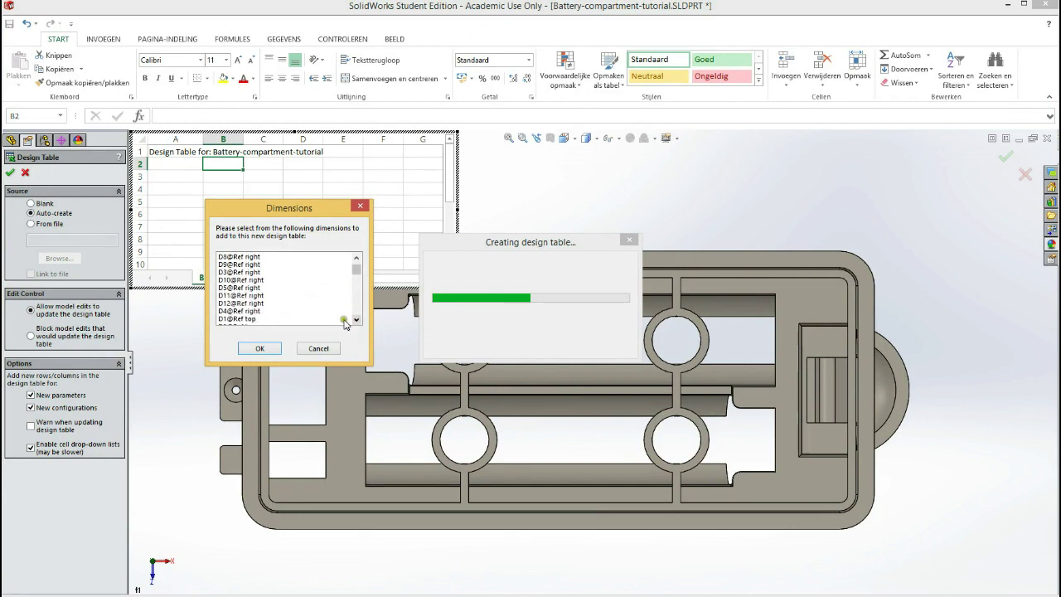
Choose D12@Ref right and D3@Ref top as the design table's dimensions and confirm
{"action": "left_click", "coordinate": [250, 304]}
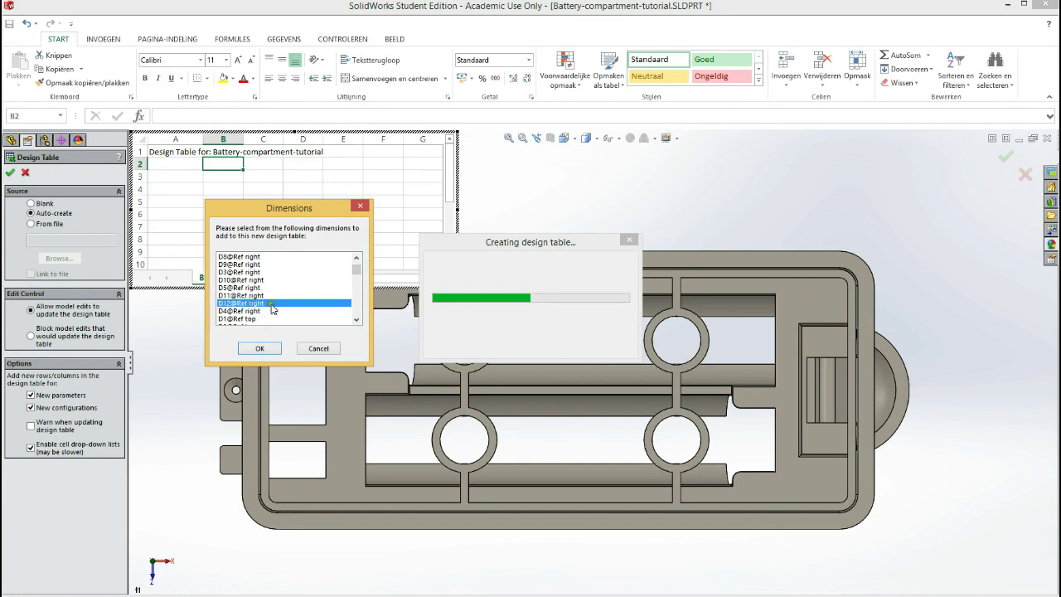
{"action": "left_click", "coordinate": [357, 321]}
{"action": "left_click", "coordinate": [356, 321]}
{"action": "left_click", "coordinate": [356, 321]}
{"action": "left_click", "coordinate": [356, 321]}
{"action": "left_click", "coordinate": [357, 321]}
{"action": "left_click", "coordinate": [356, 321]}
{"action": "left_click", "coordinate": [356, 321]}
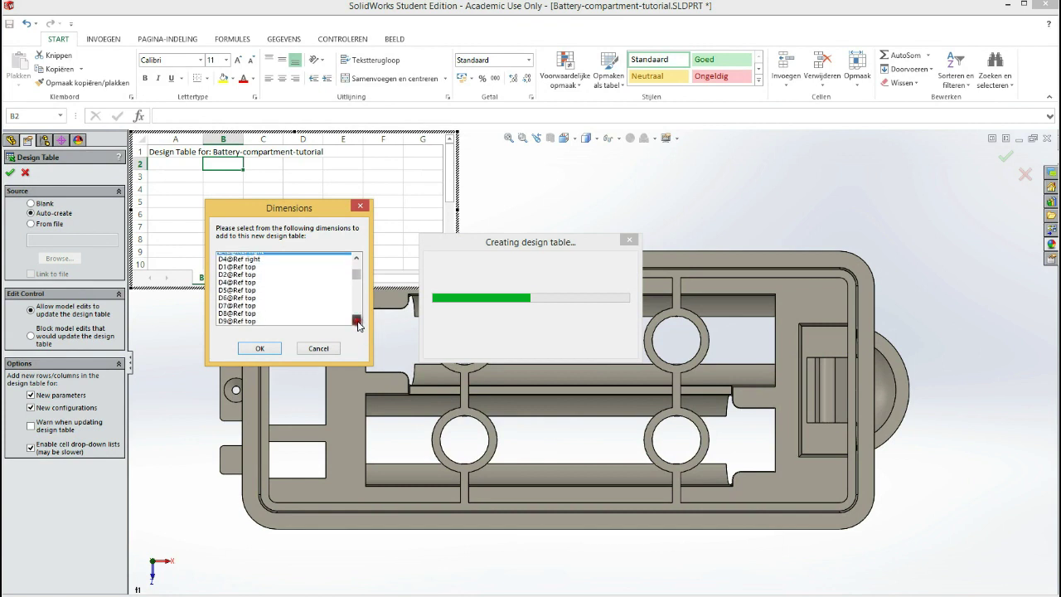
{"action": "left_click", "coordinate": [356, 321]}
{"action": "left_click", "coordinate": [356, 321]}
{"action": "left_click", "coordinate": [357, 321]}
{"action": "left_click", "coordinate": [356, 321]}
{"action": "left_click", "coordinate": [356, 321]}
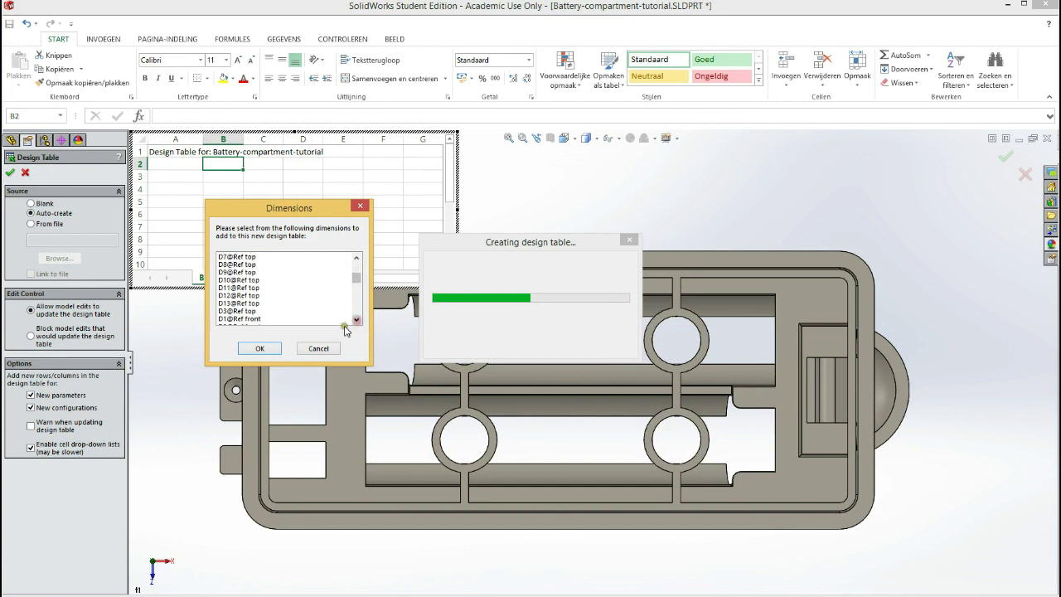
{"action": "left_click", "coordinate": [245, 312]}
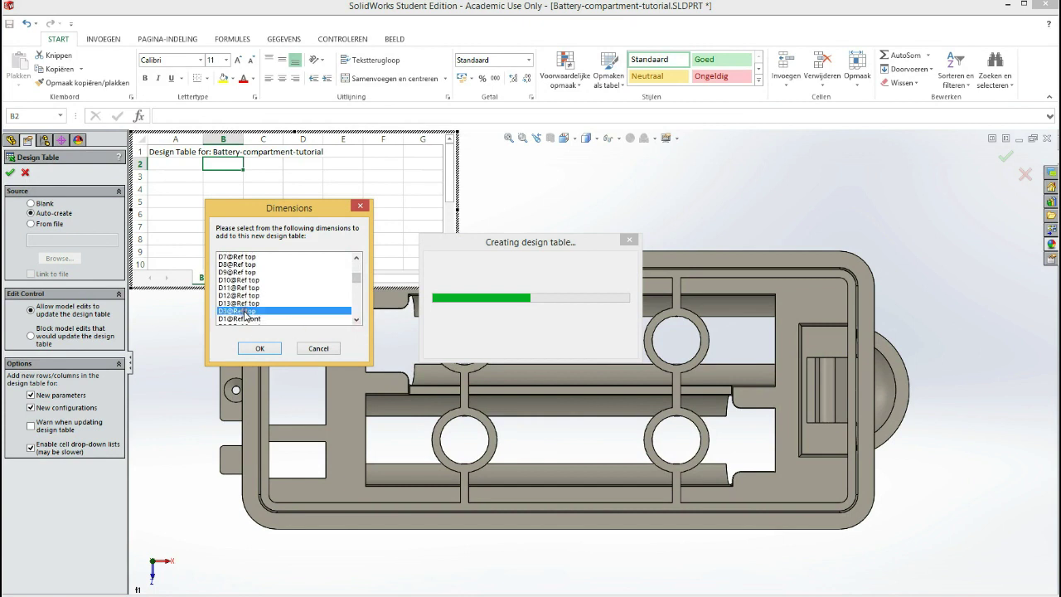
{"action": "left_click", "coordinate": [355, 262]}
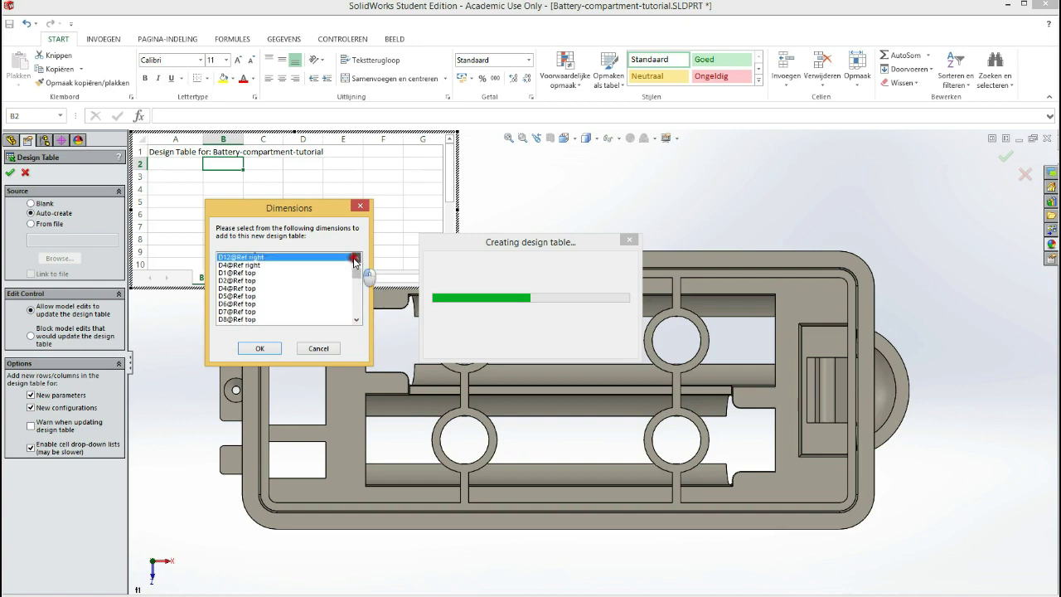
{"action": "left_click", "coordinate": [266, 348]}
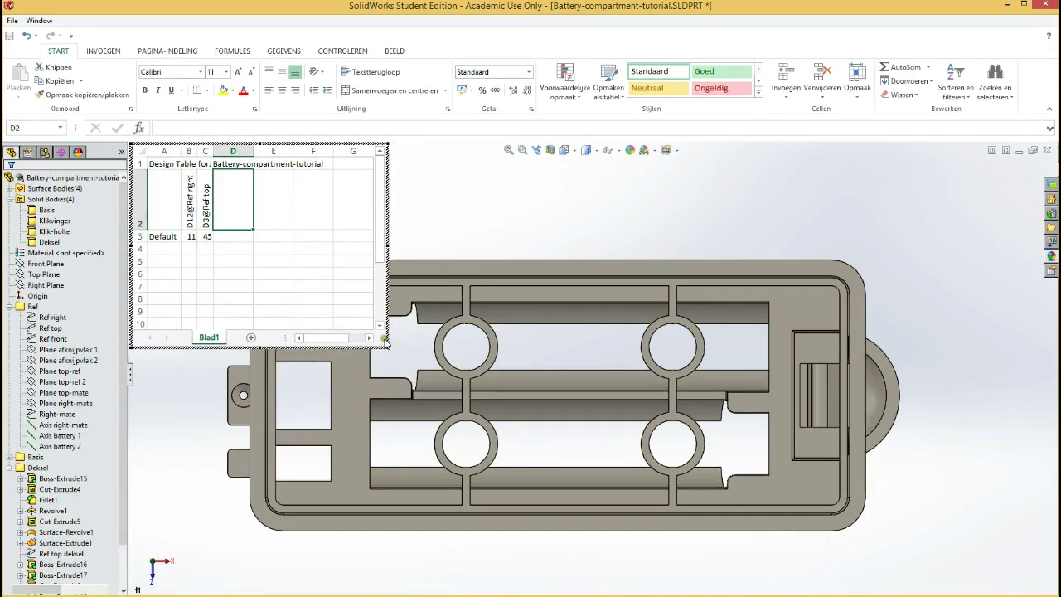
Enlarge the design table and add row 4: configuration _AAA with values 11 and 45
{"action": "left_click_drag", "start_coordinate": [387, 348], "coordinate": [426, 385]}
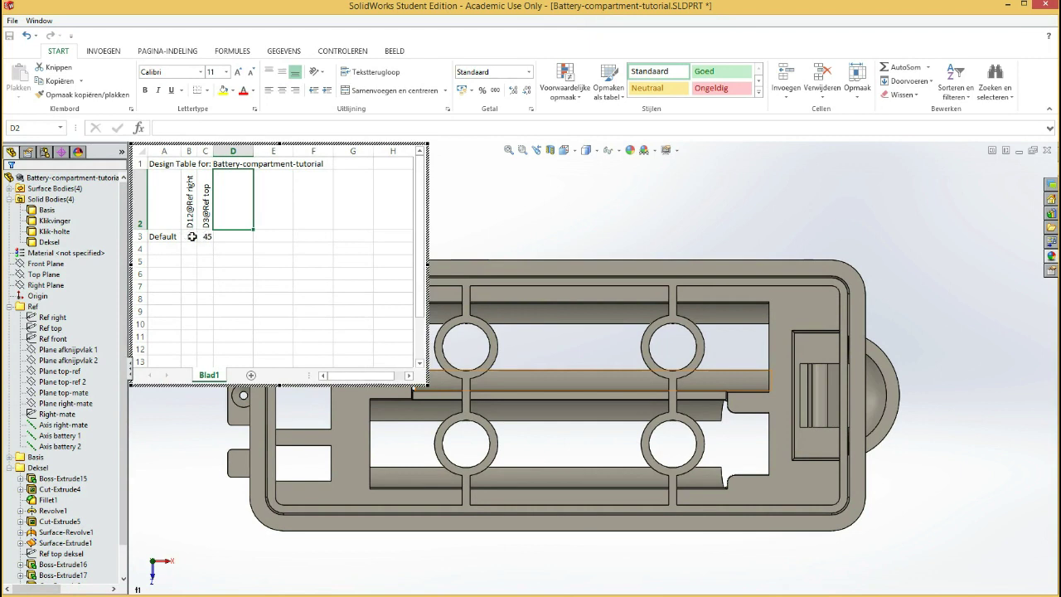
{"action": "left_click", "coordinate": [164, 250]}
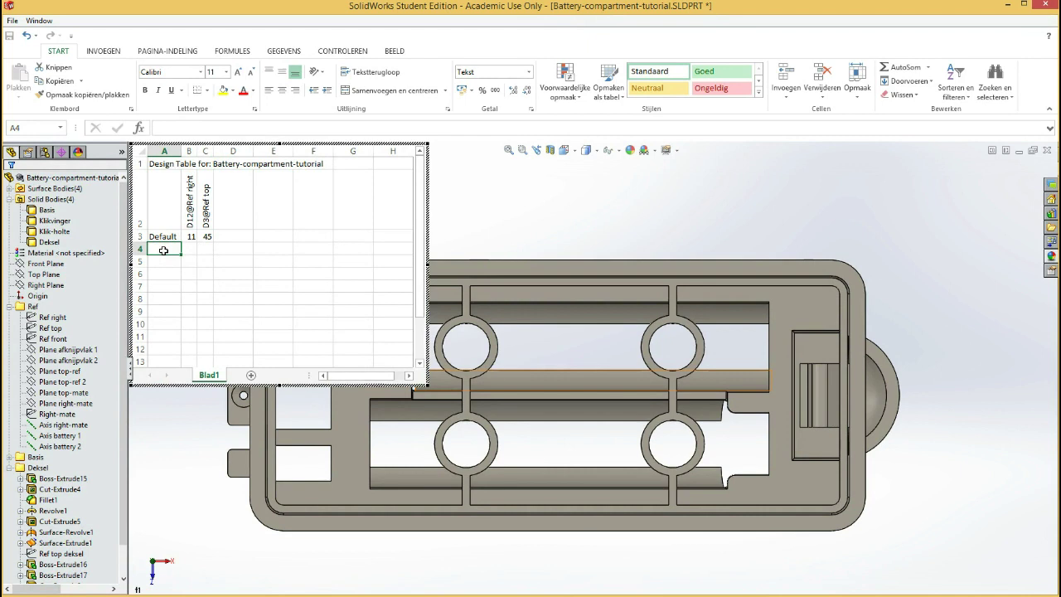
{"action": "type", "text": "_AAA"}
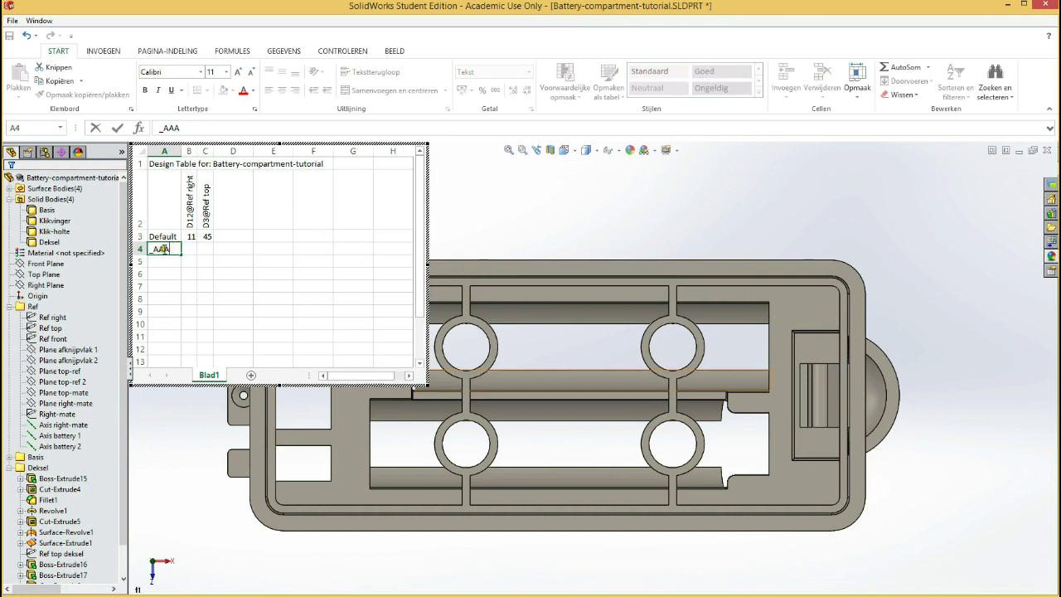
{"action": "left_click", "coordinate": [189, 248]}
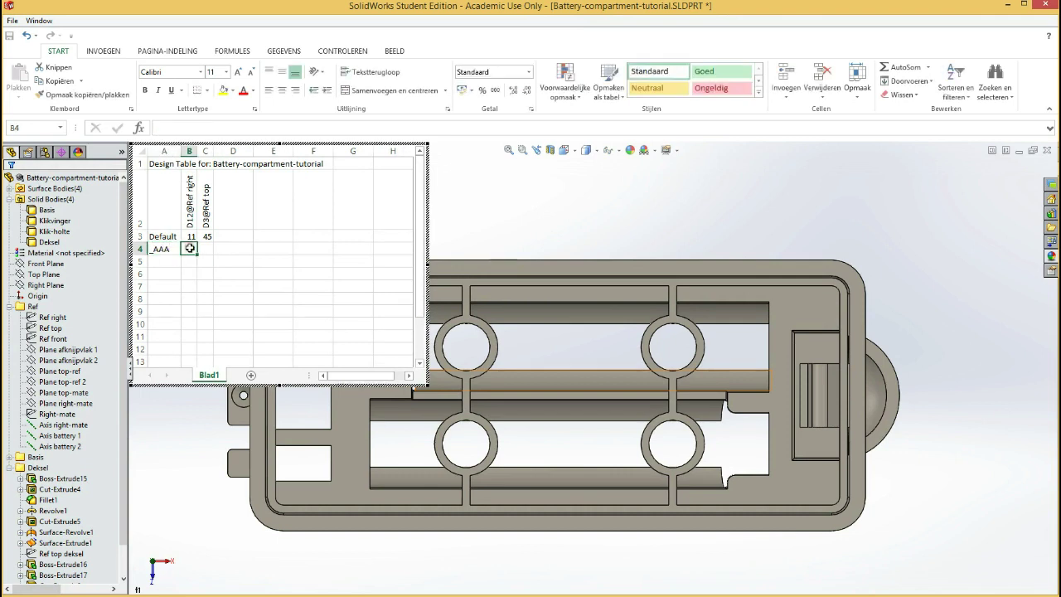
{"action": "type", "text": "11"}
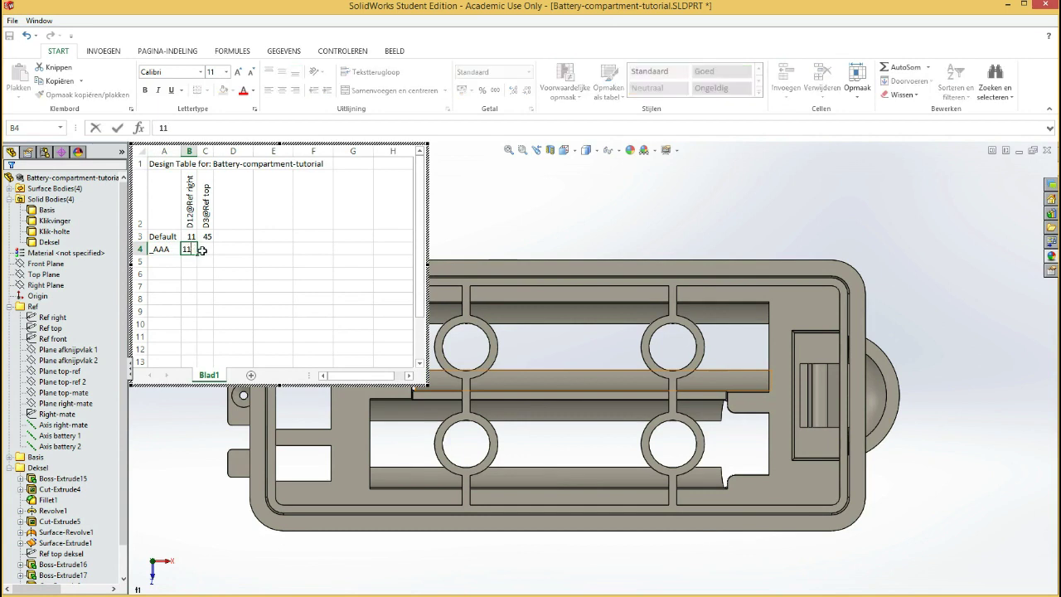
{"action": "left_click", "coordinate": [203, 249]}
{"action": "type", "text": "45"}
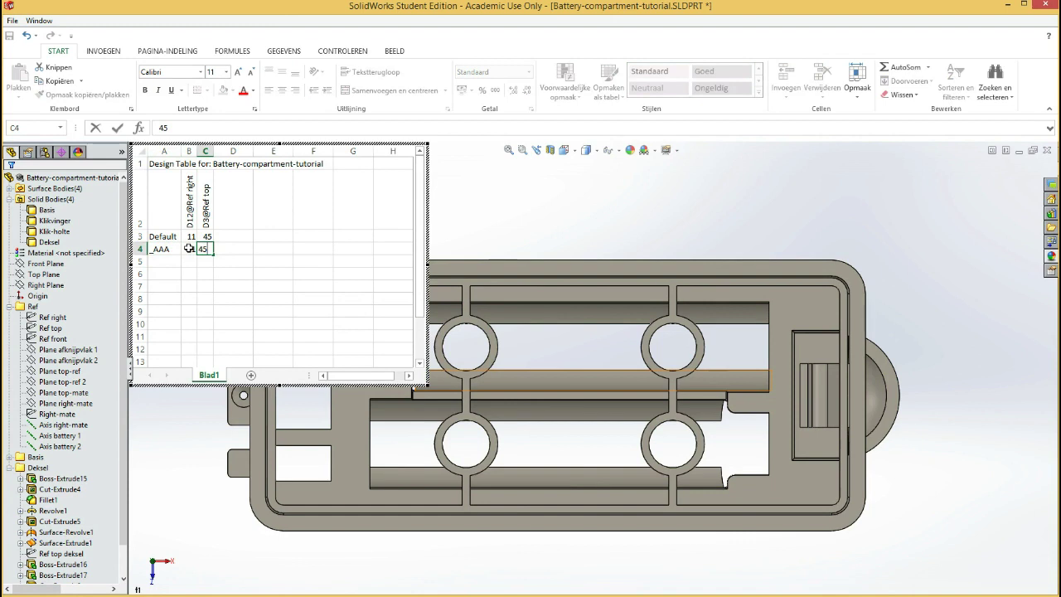
Add row 5: configuration _AA with values 15 and 50, then close the table
{"action": "left_click", "coordinate": [164, 262]}
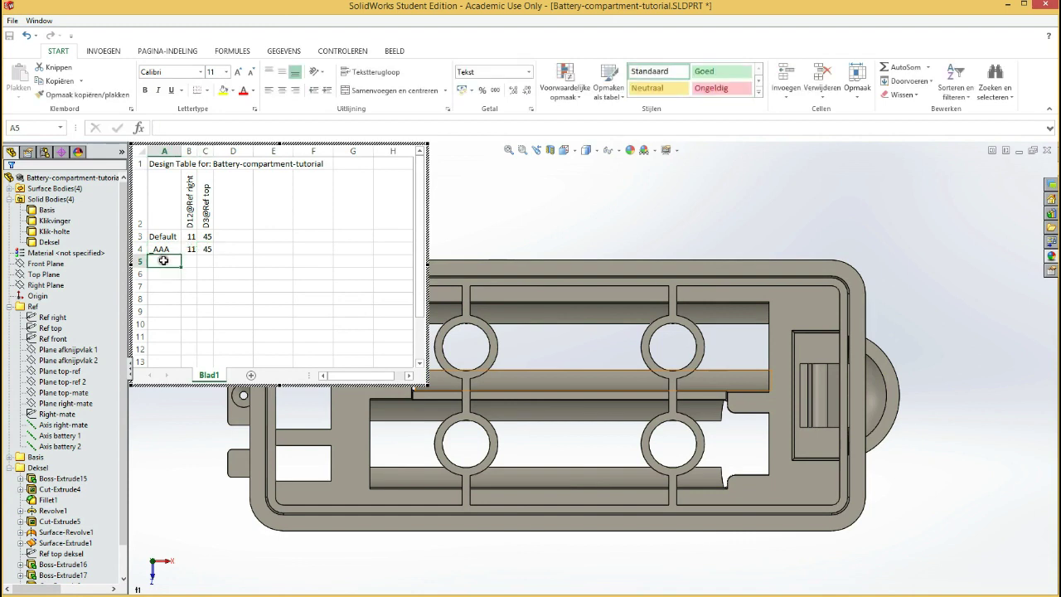
{"action": "type", "text": "_AAA"}
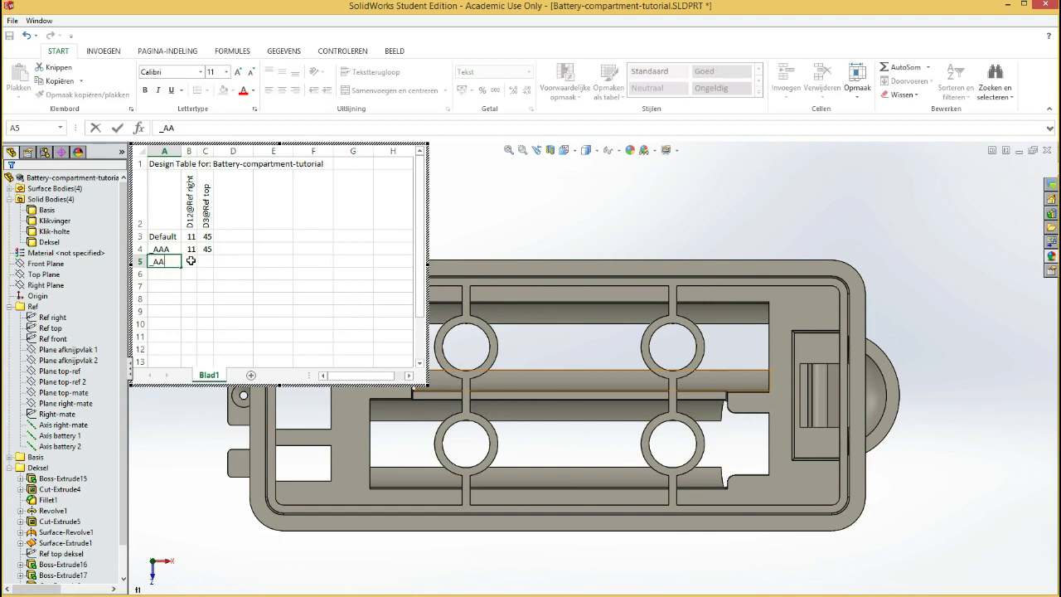
{"action": "left_click", "coordinate": [191, 261]}
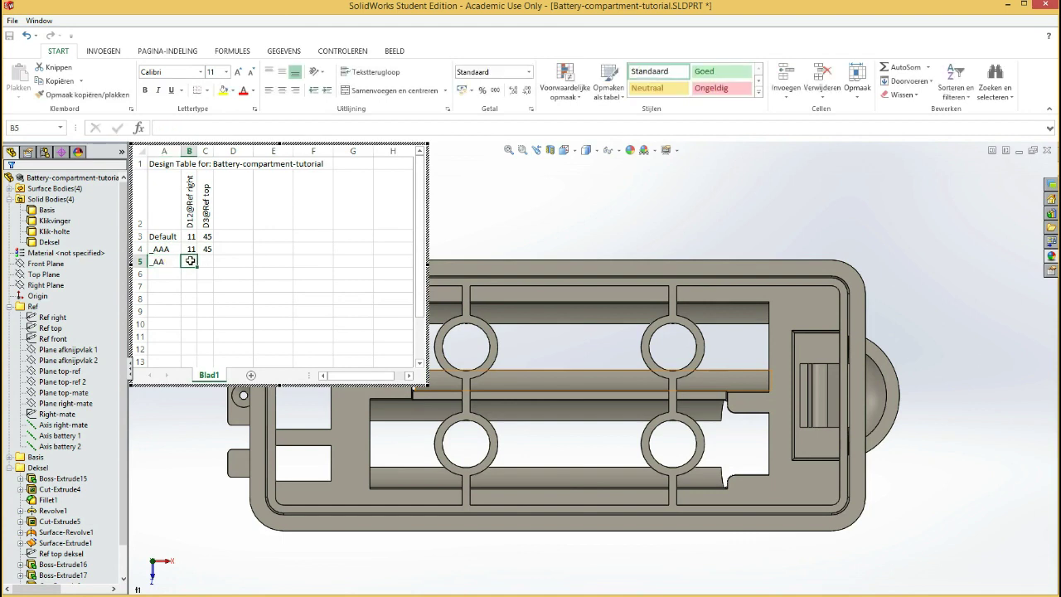
{"action": "type", "text": "15"}
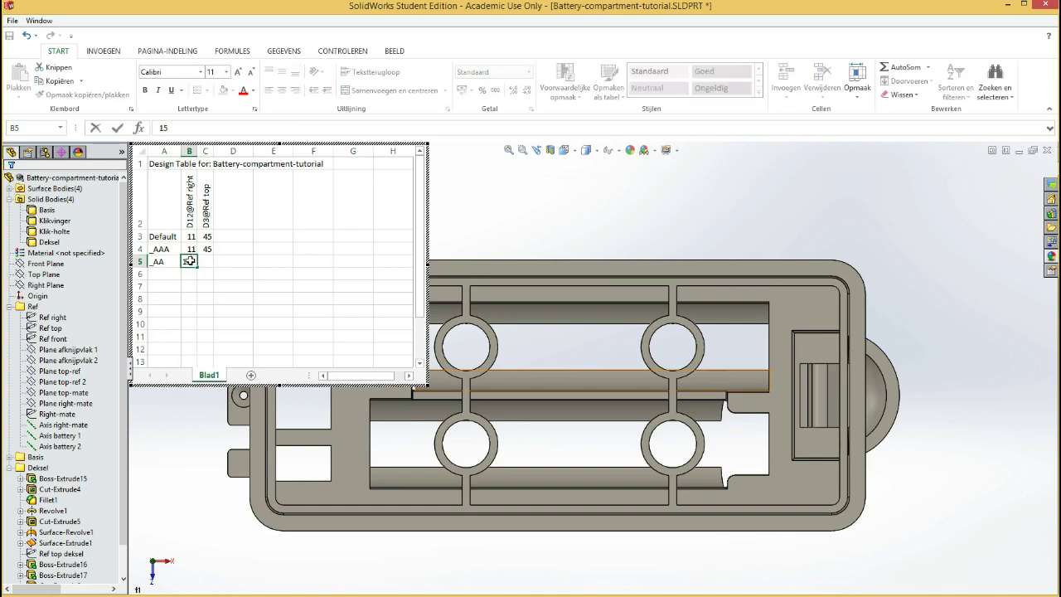
{"action": "left_click", "coordinate": [207, 259]}
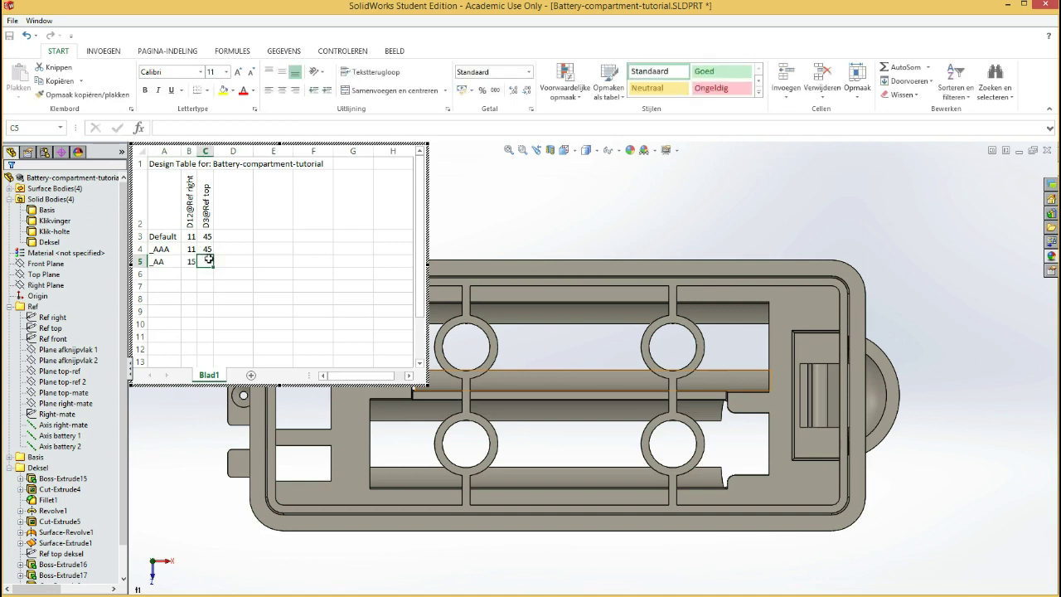
{"action": "type", "text": "50"}
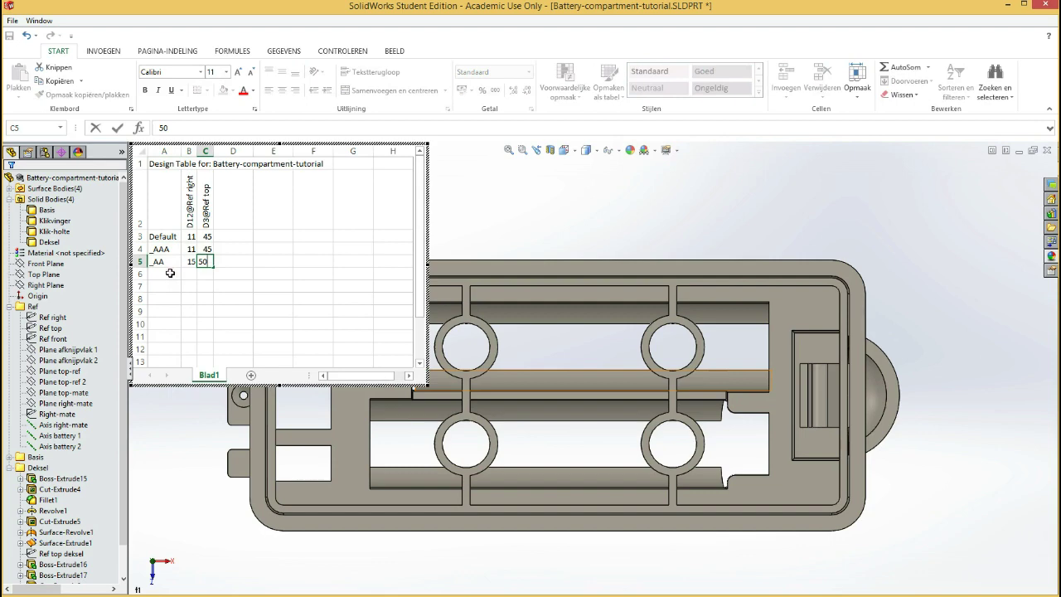
{"action": "left_click", "coordinate": [170, 273]}
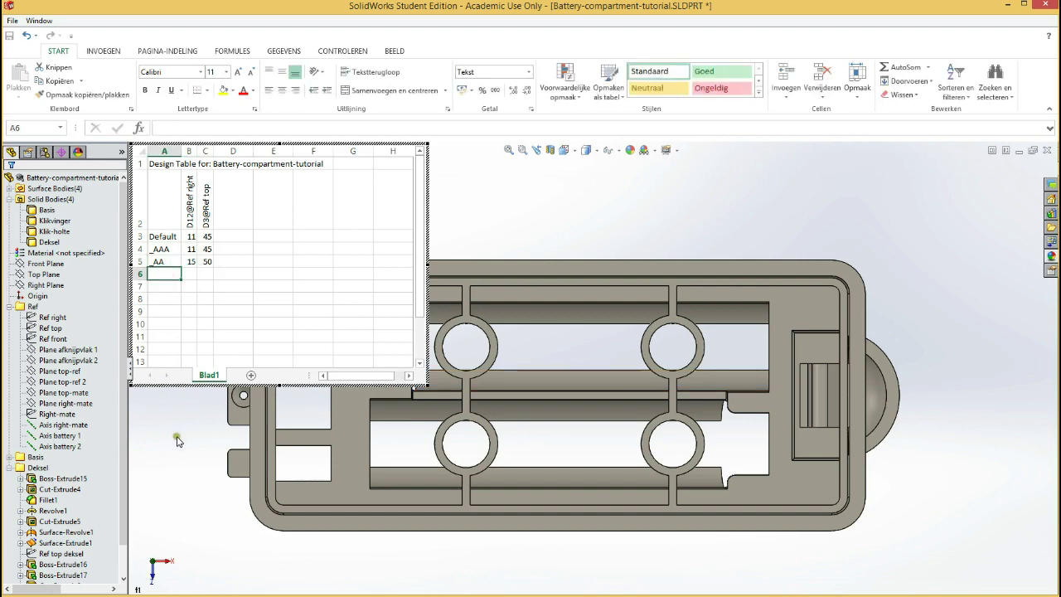
{"action": "left_click", "coordinate": [177, 440]}
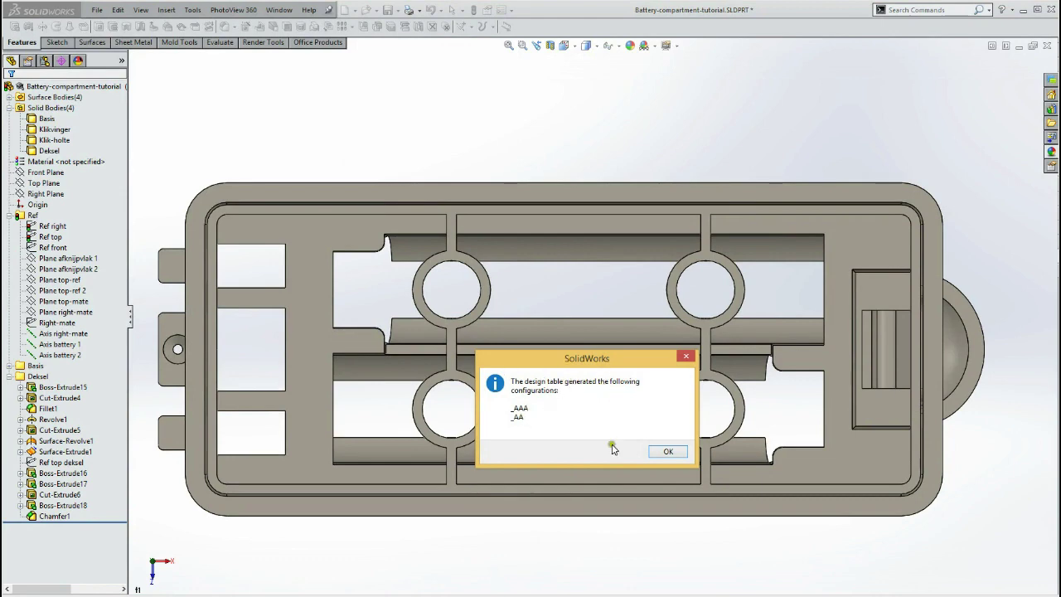
Accept the new _AAA and _AA configurations, rebuild, and view them in ConfigurationManager
{"action": "left_click", "coordinate": [668, 451]}
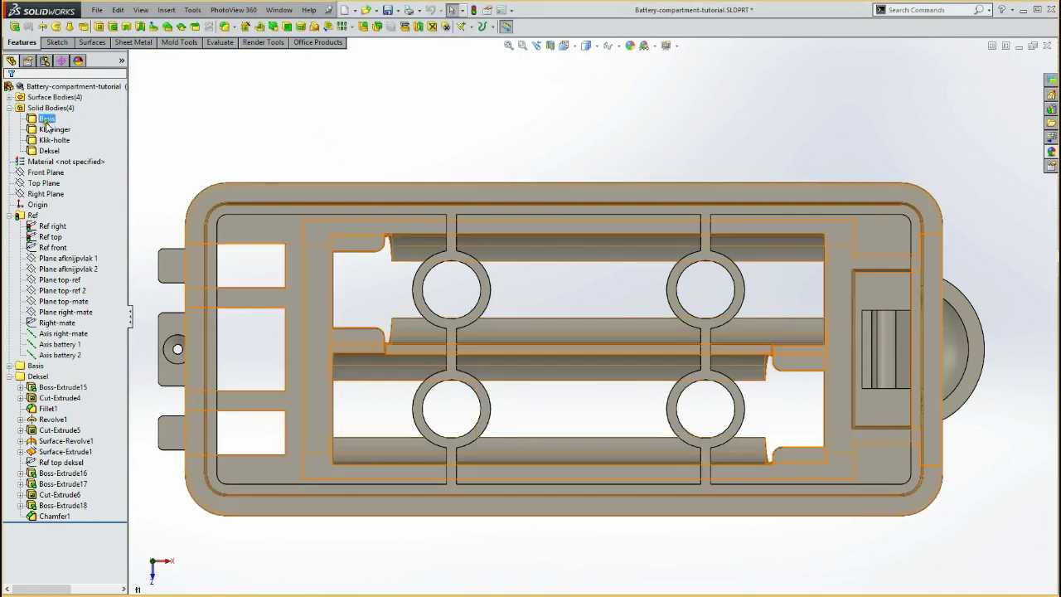
{"action": "left_click", "coordinate": [474, 11]}
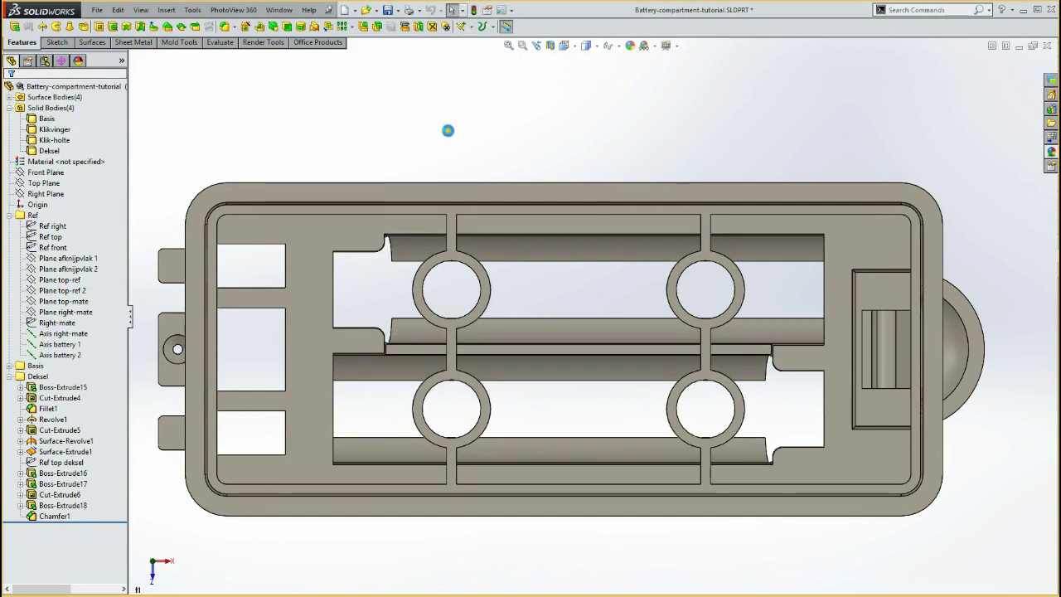
{"action": "left_click", "coordinate": [44, 62]}
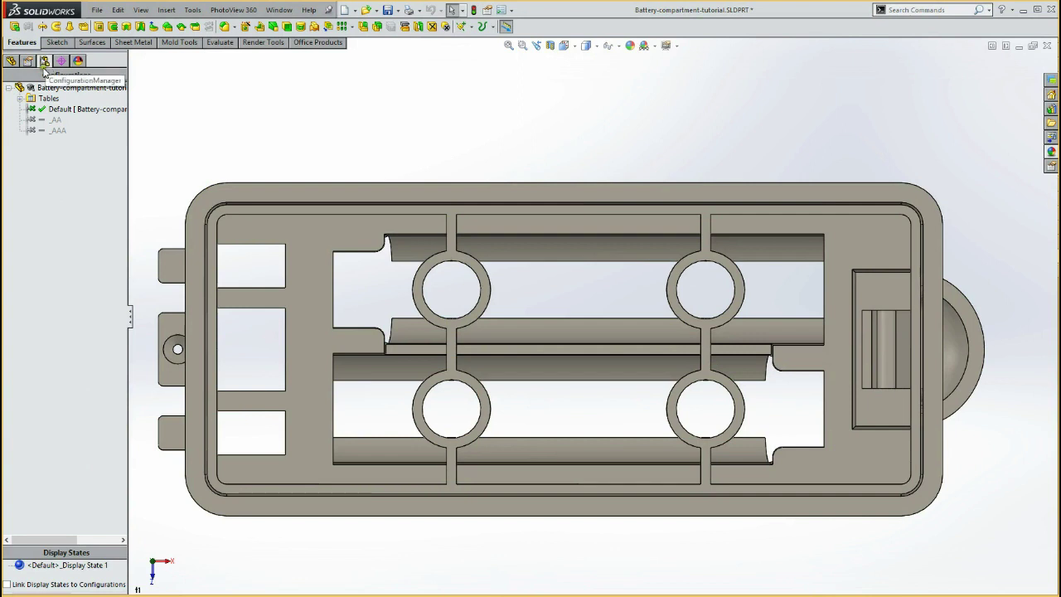
Activate the _AA configuration and orbit the part to view its wider battery tray
{"action": "left_click", "coordinate": [54, 120]}
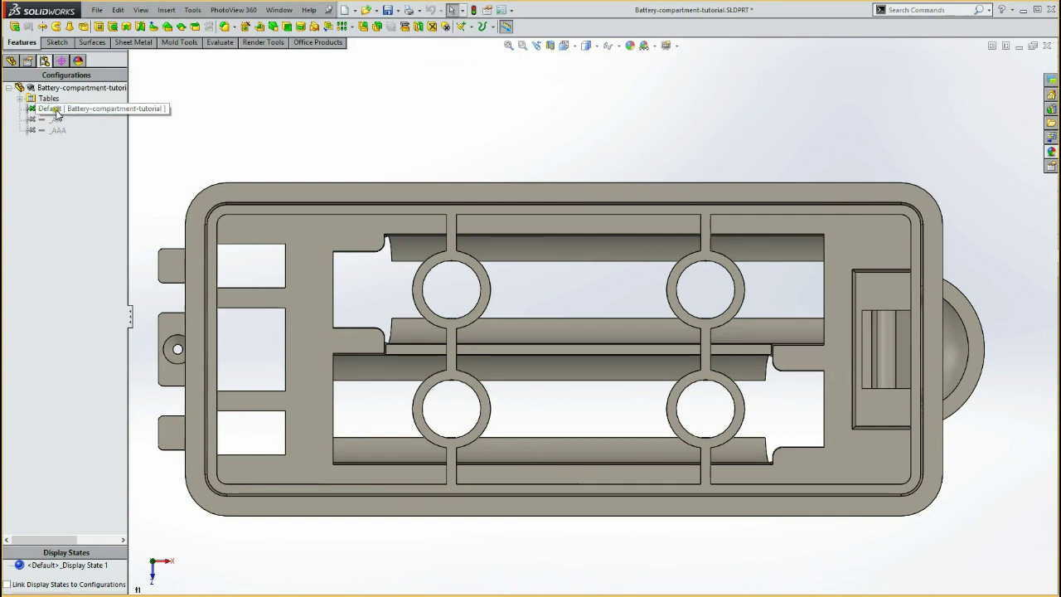
{"action": "left_click", "coordinate": [55, 130]}
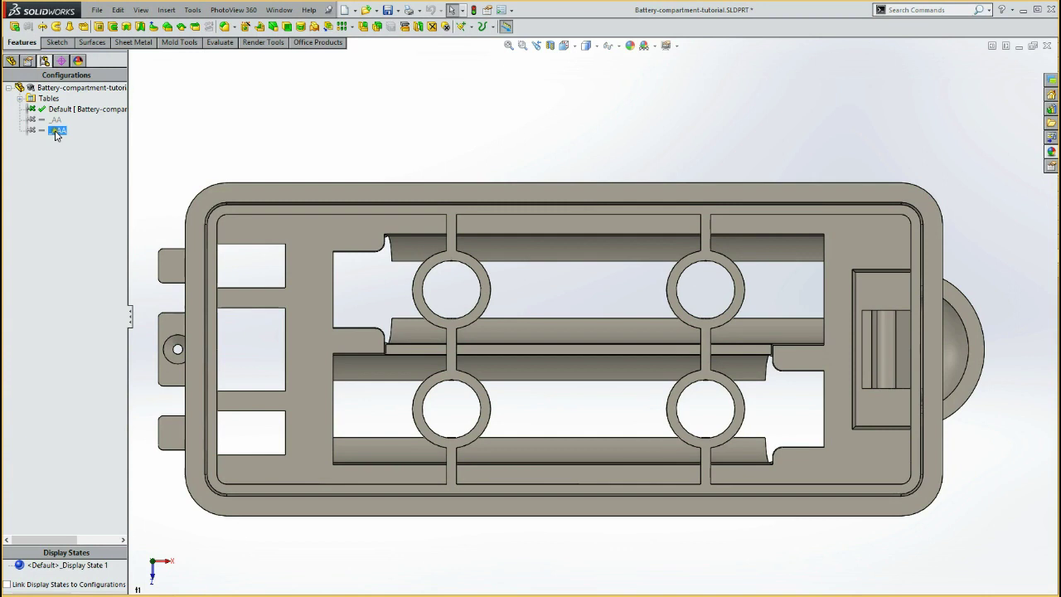
{"action": "left_click", "coordinate": [52, 120]}
{"action": "double_click", "coordinate": [49, 121]}
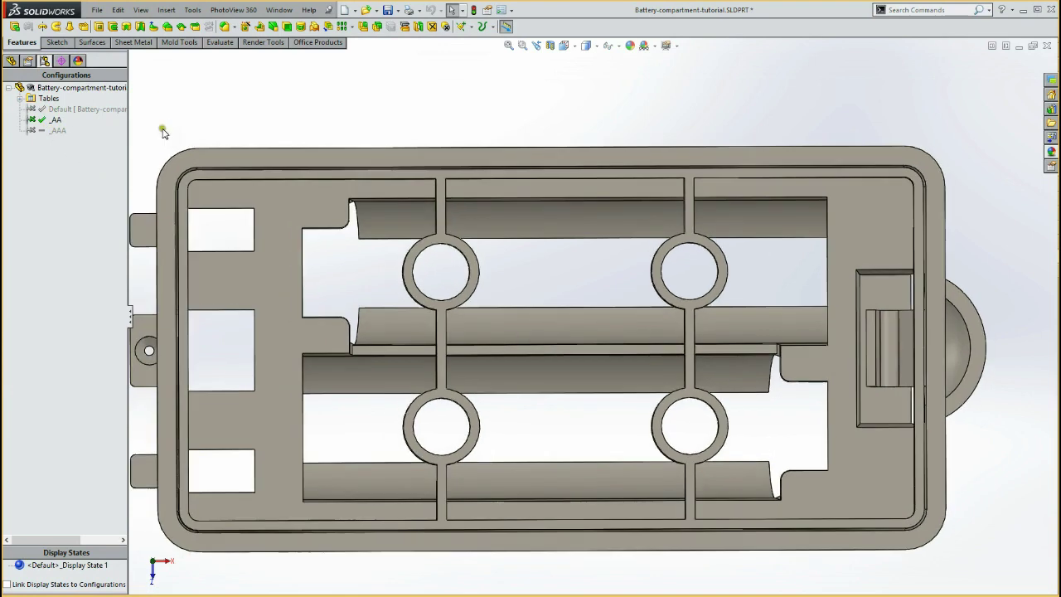
{"action": "mouse_move", "coordinate": [158, 125]}
{"action": "middle_mouse_down"}
{"action": "mouse_move", "coordinate": [165, 166]}
{"action": "mouse_move", "coordinate": [149, 169]}
{"action": "mouse_move", "coordinate": [696, 332]}
{"action": "middle_mouse_up"}
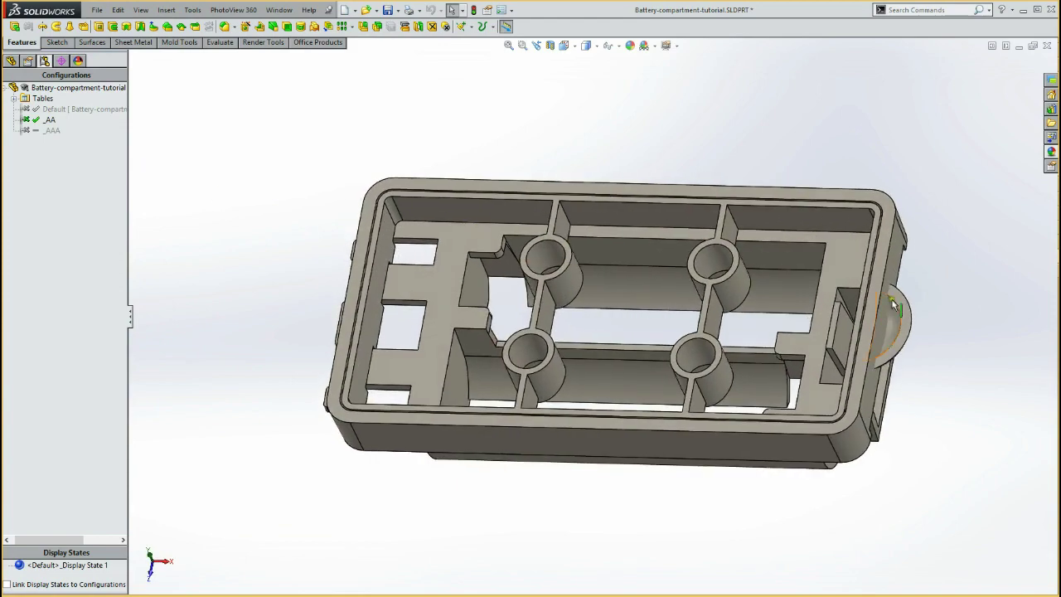
{"action": "mouse_move", "coordinate": [621, 334]}
{"action": "middle_mouse_down"}
{"action": "mouse_move", "coordinate": [572, 375]}
{"action": "mouse_move", "coordinate": [598, 367]}
{"action": "mouse_move", "coordinate": [640, 312]}
{"action": "mouse_move", "coordinate": [539, 382]}
{"action": "mouse_move", "coordinate": [572, 365]}
{"action": "mouse_move", "coordinate": [594, 321]}
{"action": "mouse_move", "coordinate": [480, 367]}
{"action": "mouse_move", "coordinate": [489, 370]}
{"action": "mouse_move", "coordinate": [479, 291]}
{"action": "middle_mouse_up"}
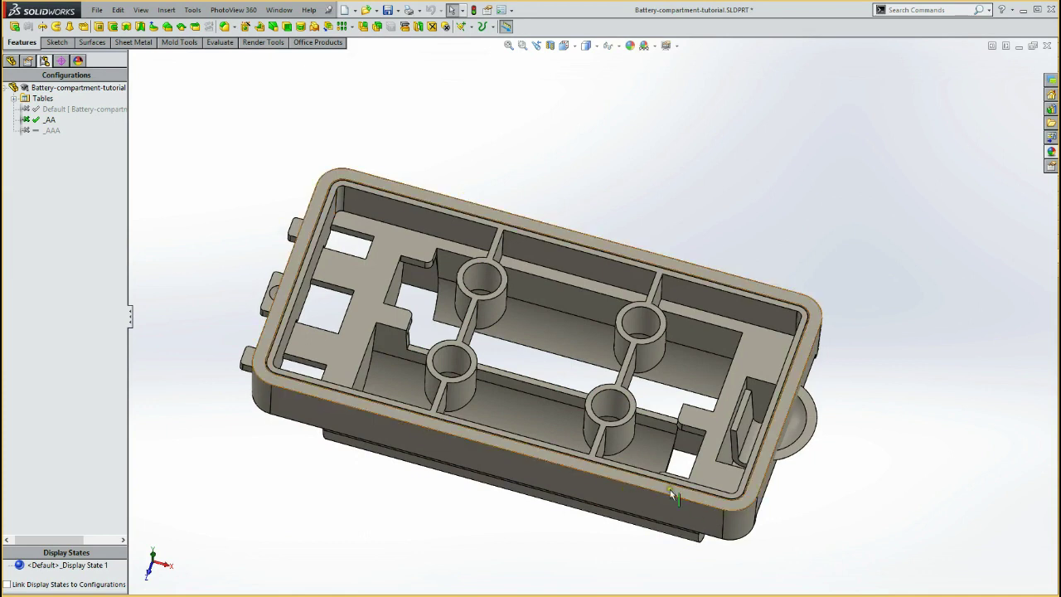
Make _AAA the active configuration and rotate the view to inspect the narrower tray
{"action": "left_click", "coordinate": [50, 130]}
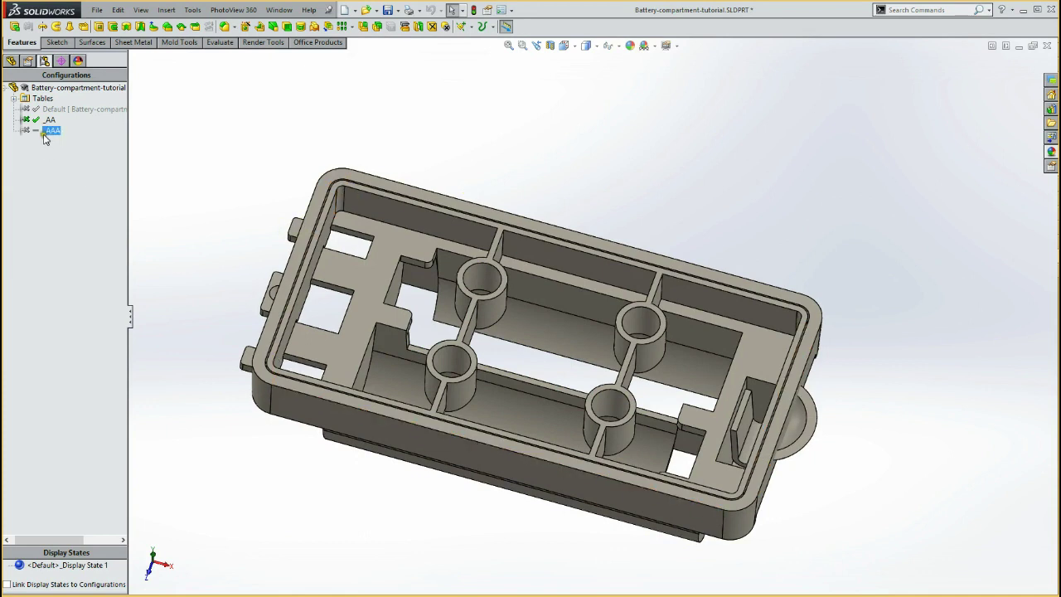
{"action": "double_click", "coordinate": [46, 131]}
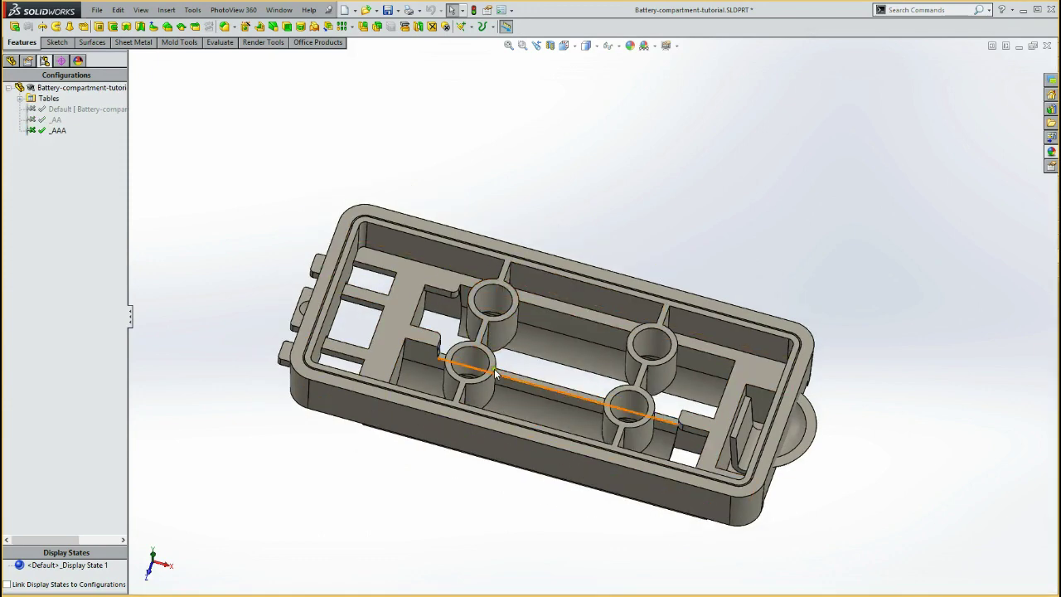
{"action": "mouse_move", "coordinate": [267, 235]}
{"action": "middle_mouse_down"}
{"action": "mouse_move", "coordinate": [270, 249]}
{"action": "mouse_move", "coordinate": [457, 166]}
{"action": "mouse_move", "coordinate": [462, 248]}
{"action": "mouse_move", "coordinate": [407, 242]}
{"action": "mouse_move", "coordinate": [592, 323]}
{"action": "middle_mouse_up"}
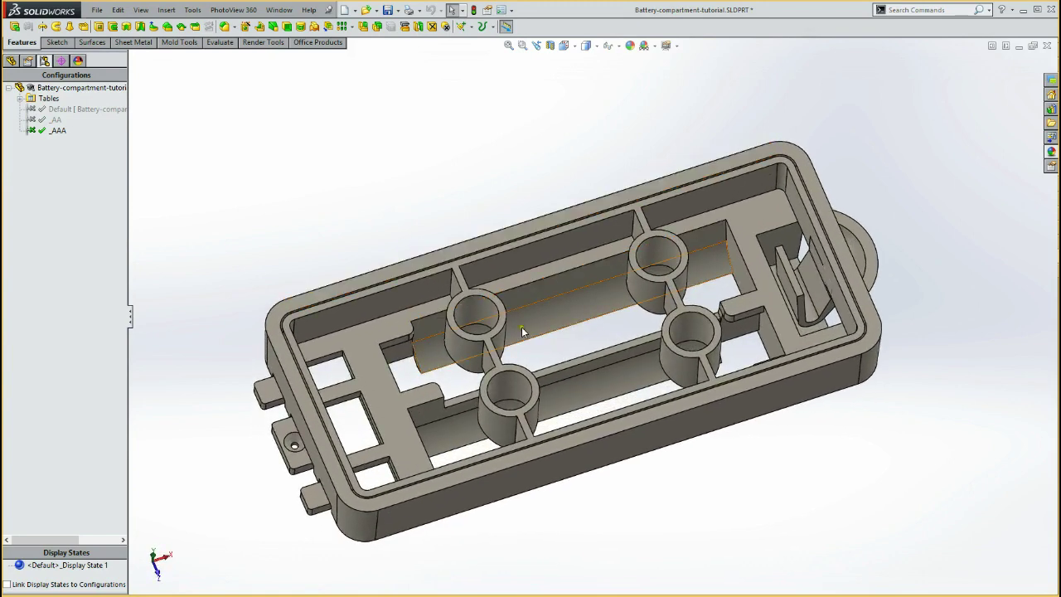
{"action": "left_click", "coordinate": [52, 119]}
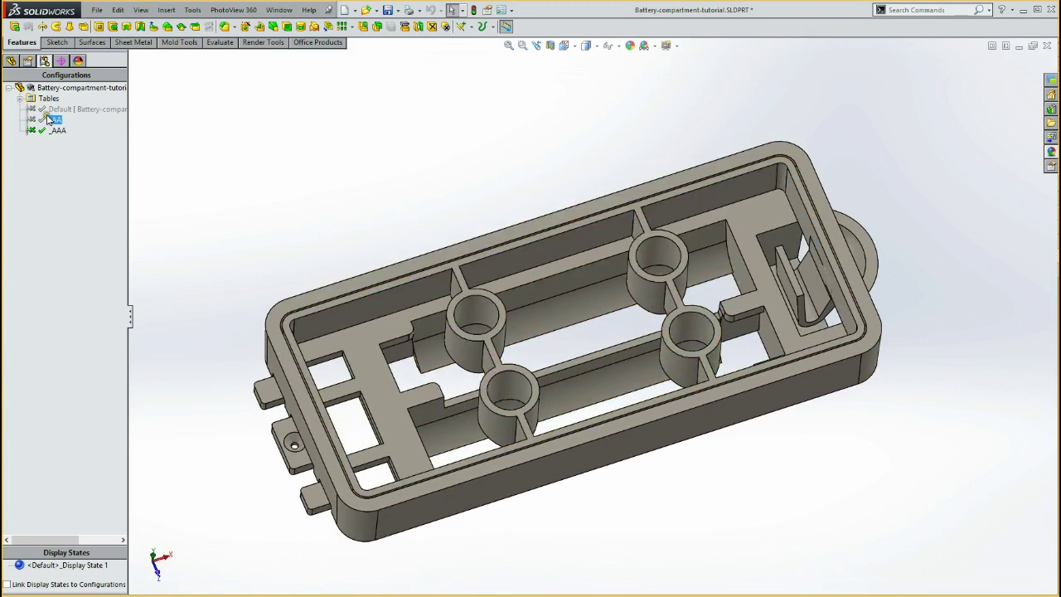
{"action": "double_click", "coordinate": [57, 130]}
{"action": "key", "text": "Up"}
{"action": "key", "text": "Up"}
{"action": "key", "text": "Up"}
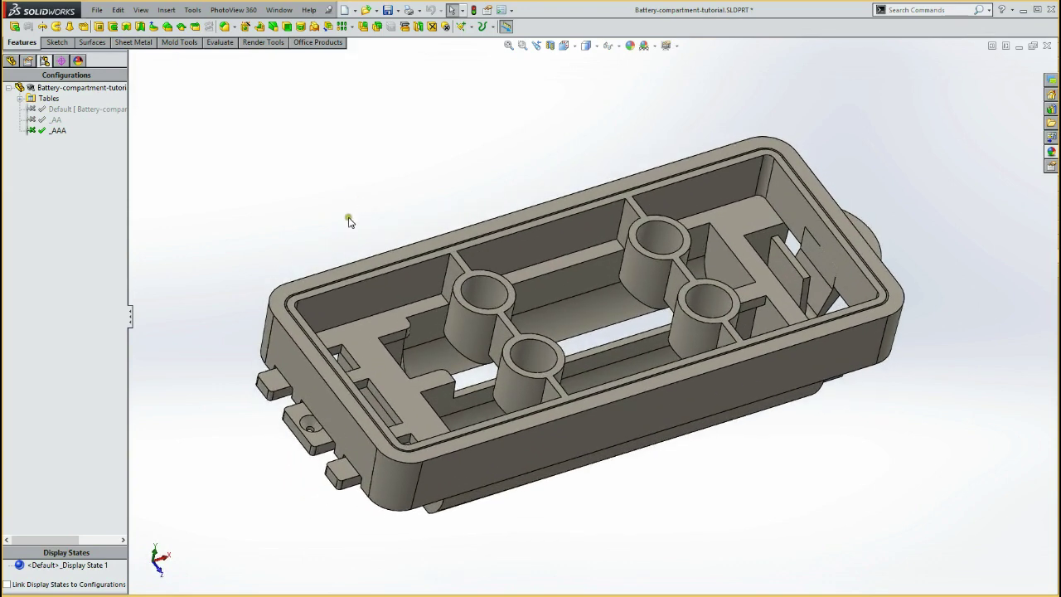